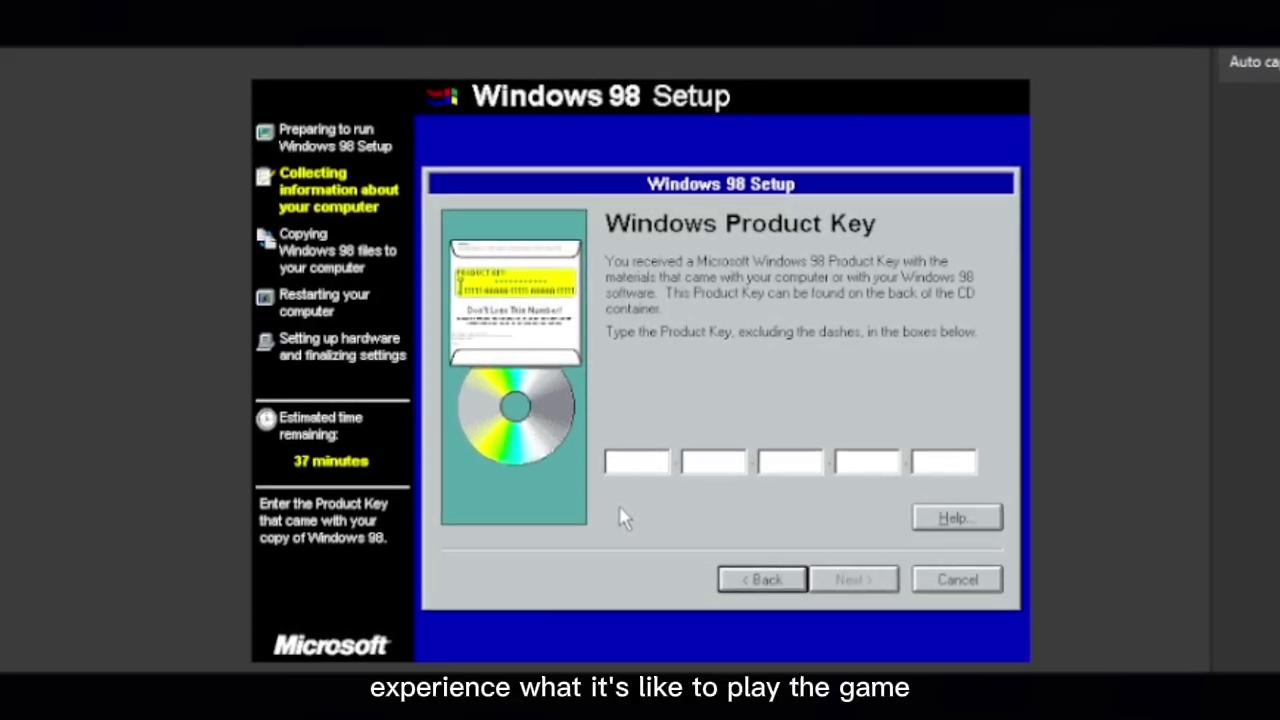
Enter the Windows 98 product key in the setup wizard.
text(K4)
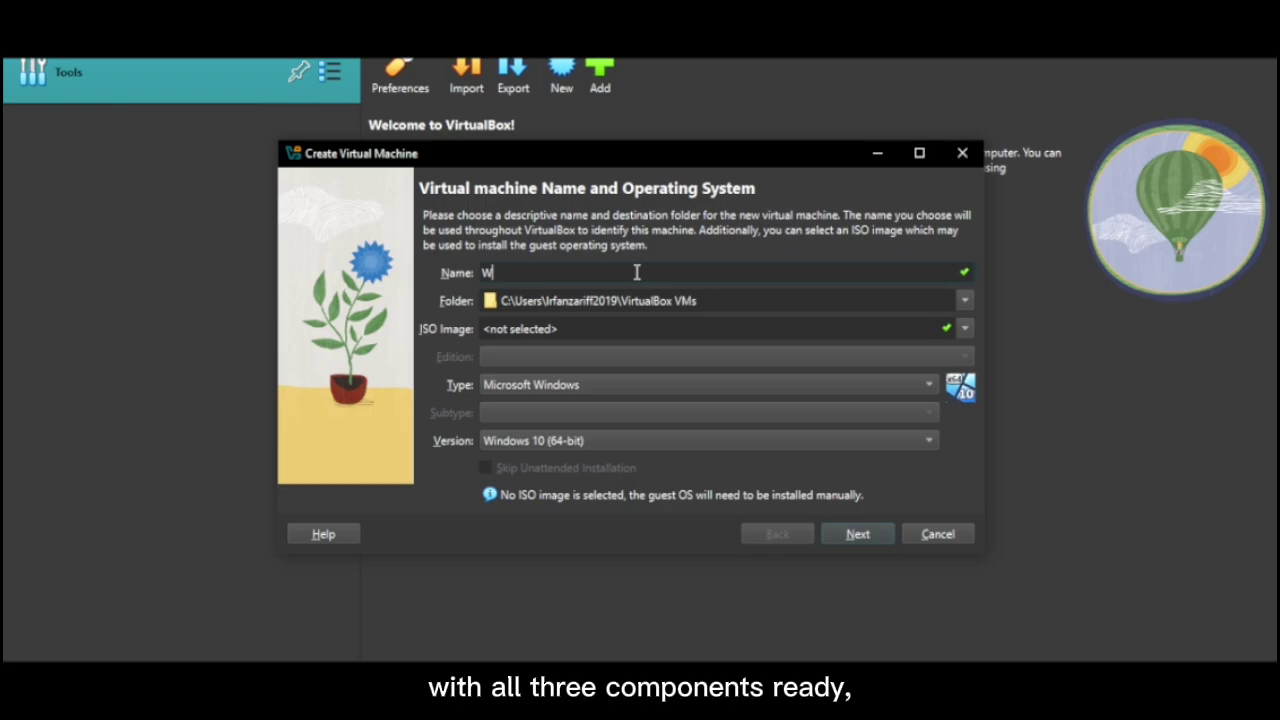
Name the new virtual machine Win98 Test 1 and lower its base memory to 256 MB.
text(98)
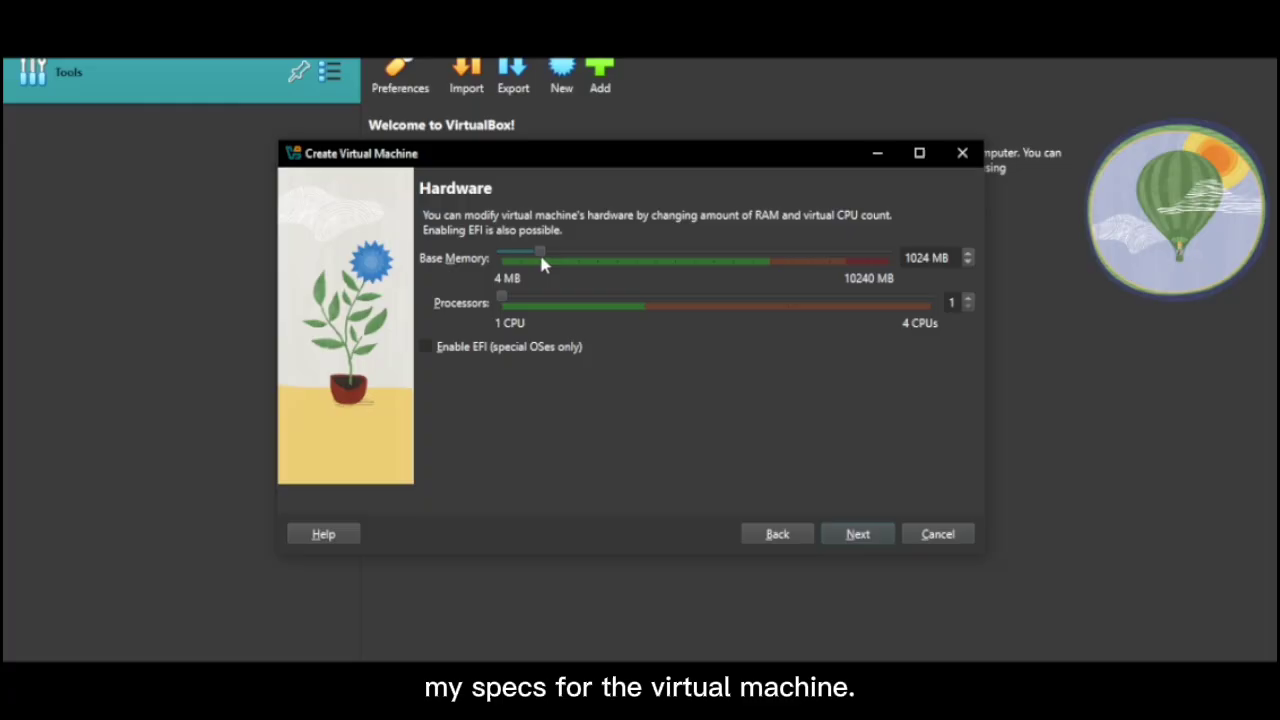
drag(531, 256, 519, 256)
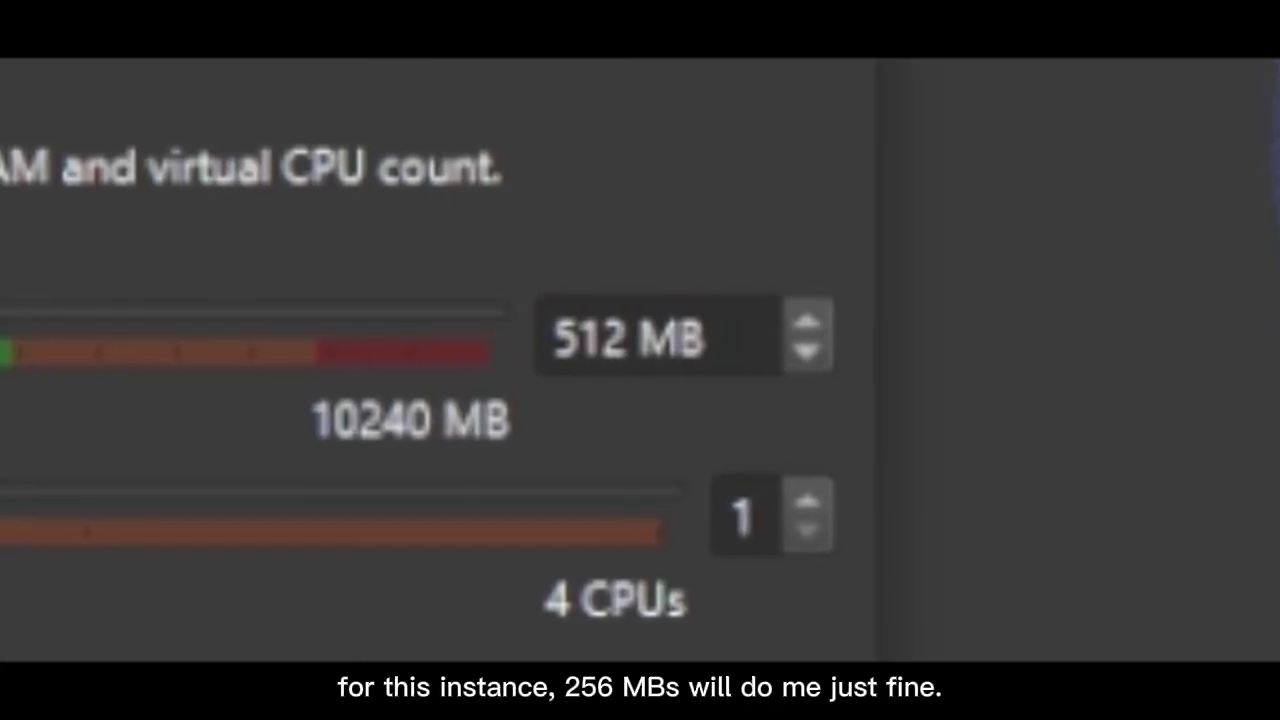
key(Left)
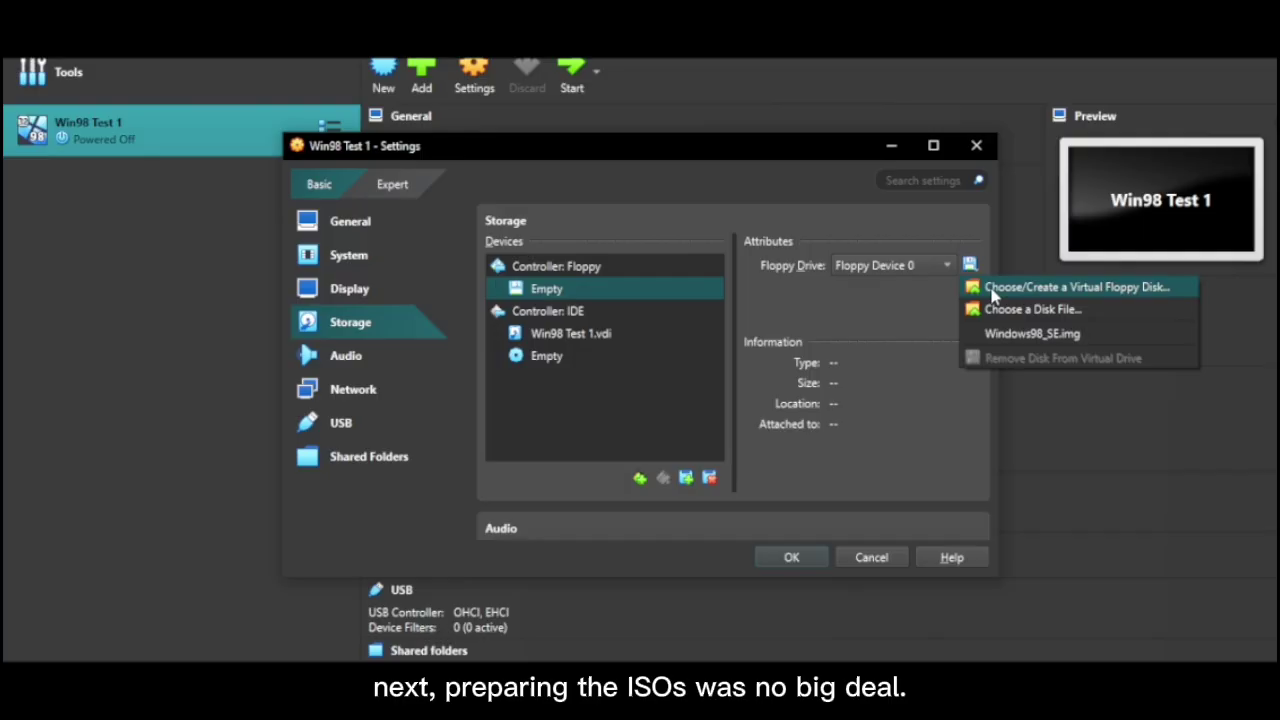
Attach Windows98_SE.img to the virtual machine's floppy drive and select the empty optical drive.
click(994, 334)
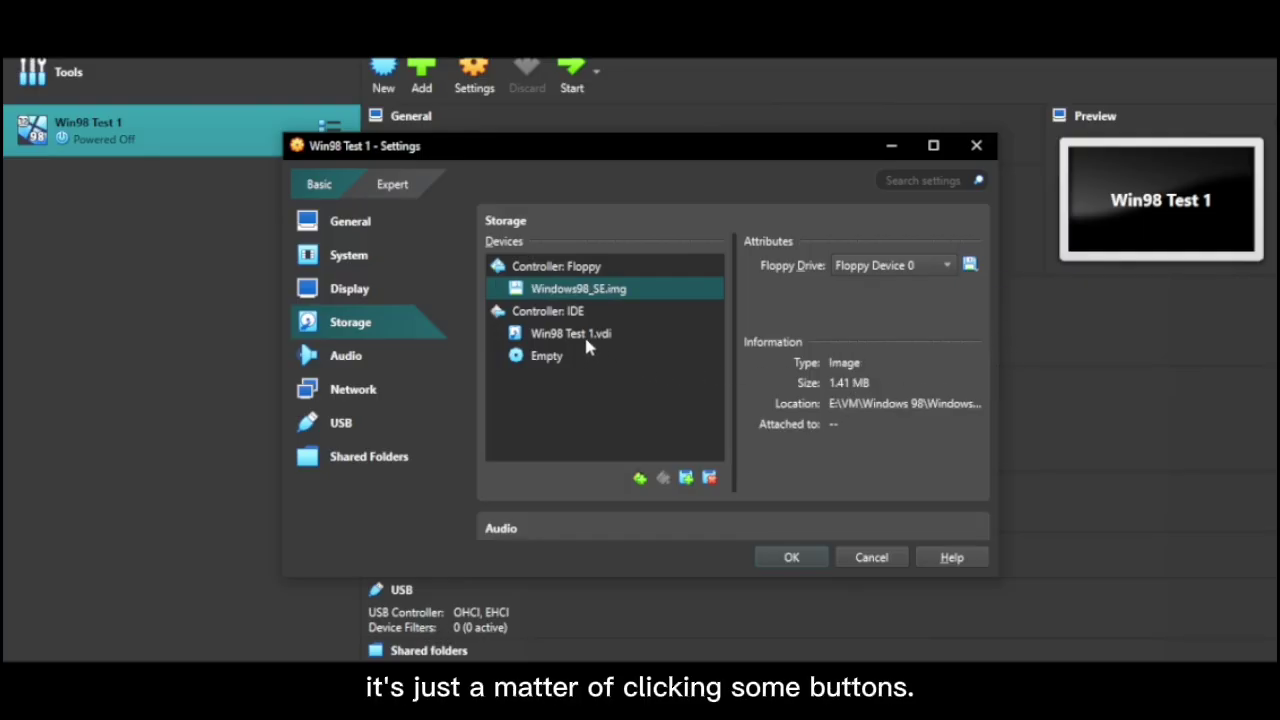
click(557, 350)
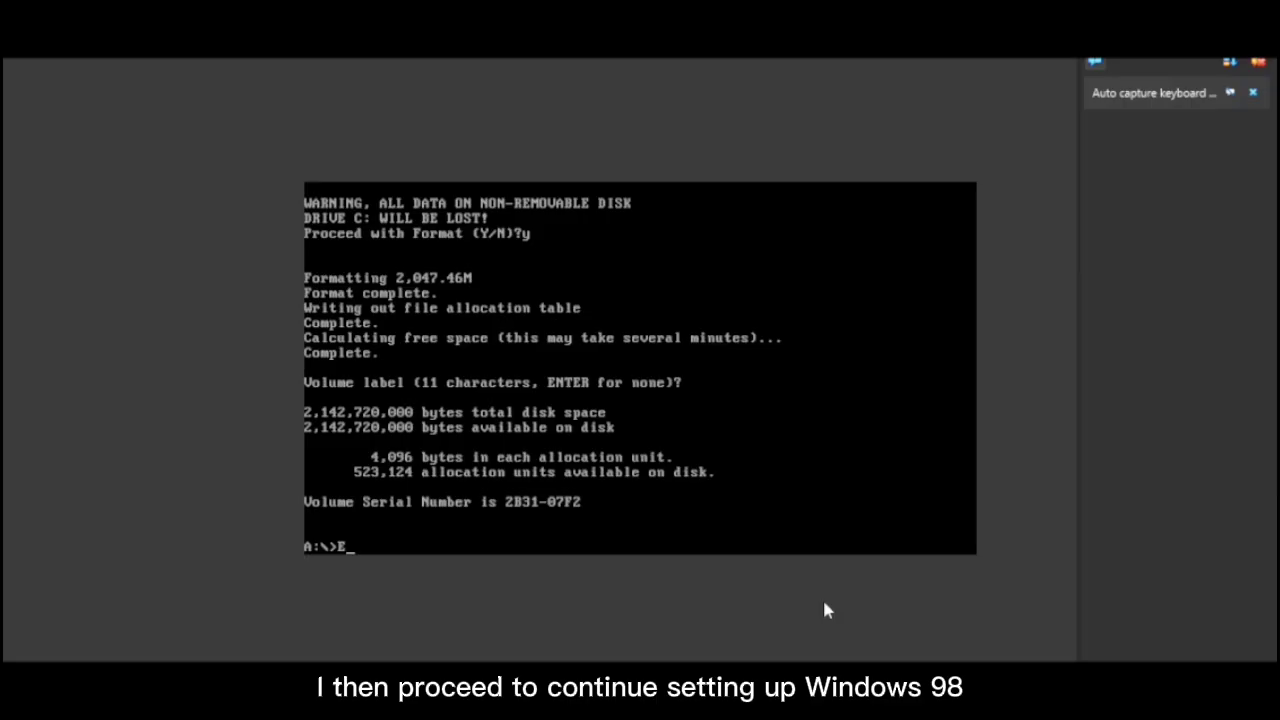
Switch to drive E: at the DOS prompt and run setup.
key(Return)
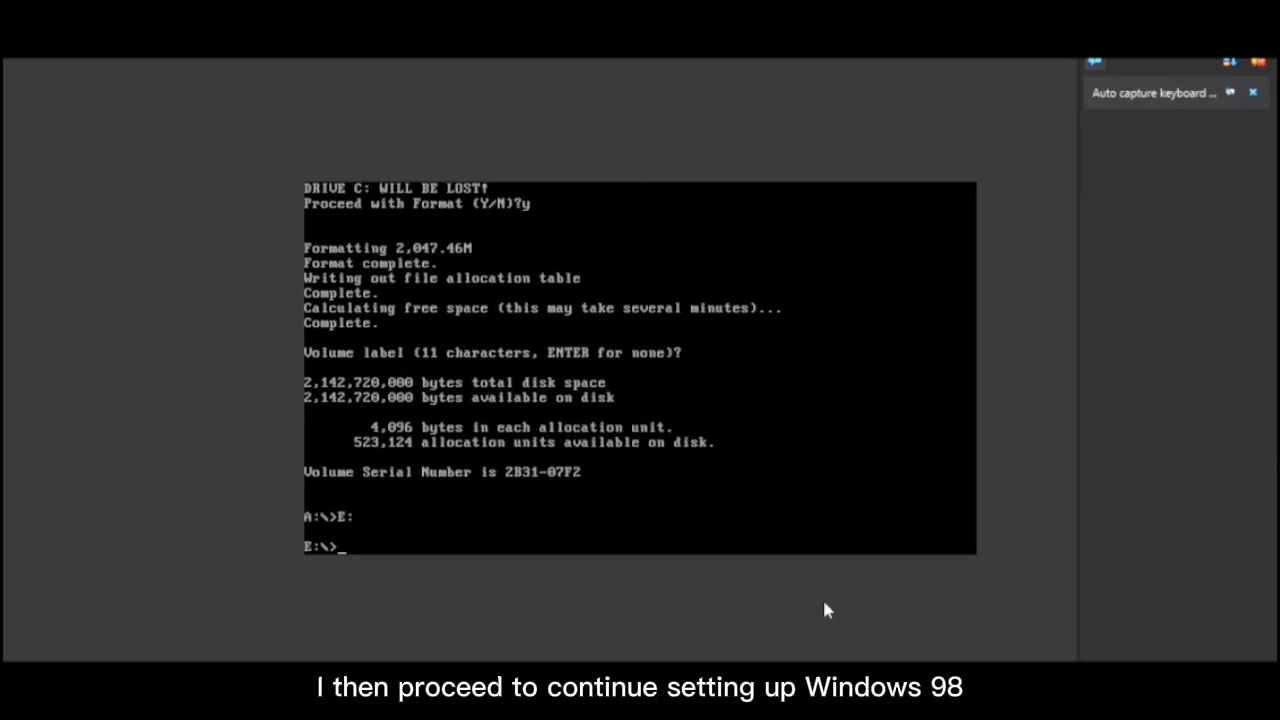
text(setup)
key(Return)
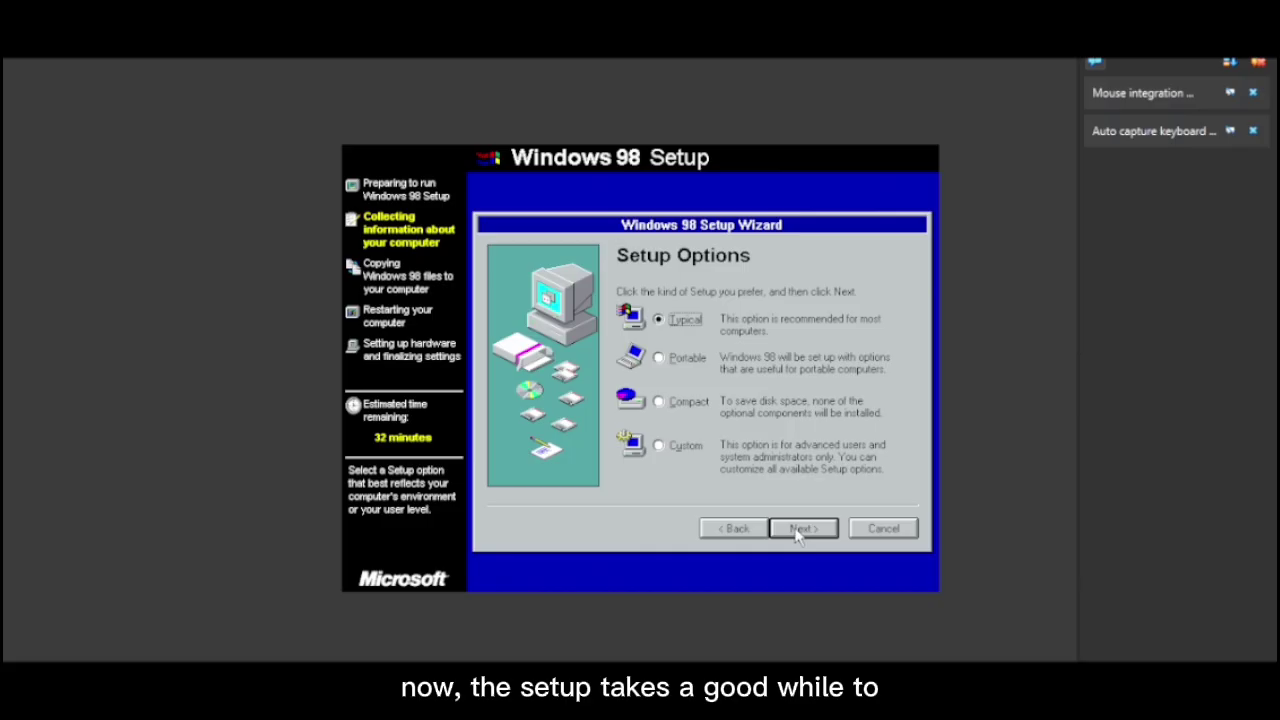
Accept the Typical setup, finish the company name with Inc., and proceed through the wizard to the startup disk stage.
click(797, 533)
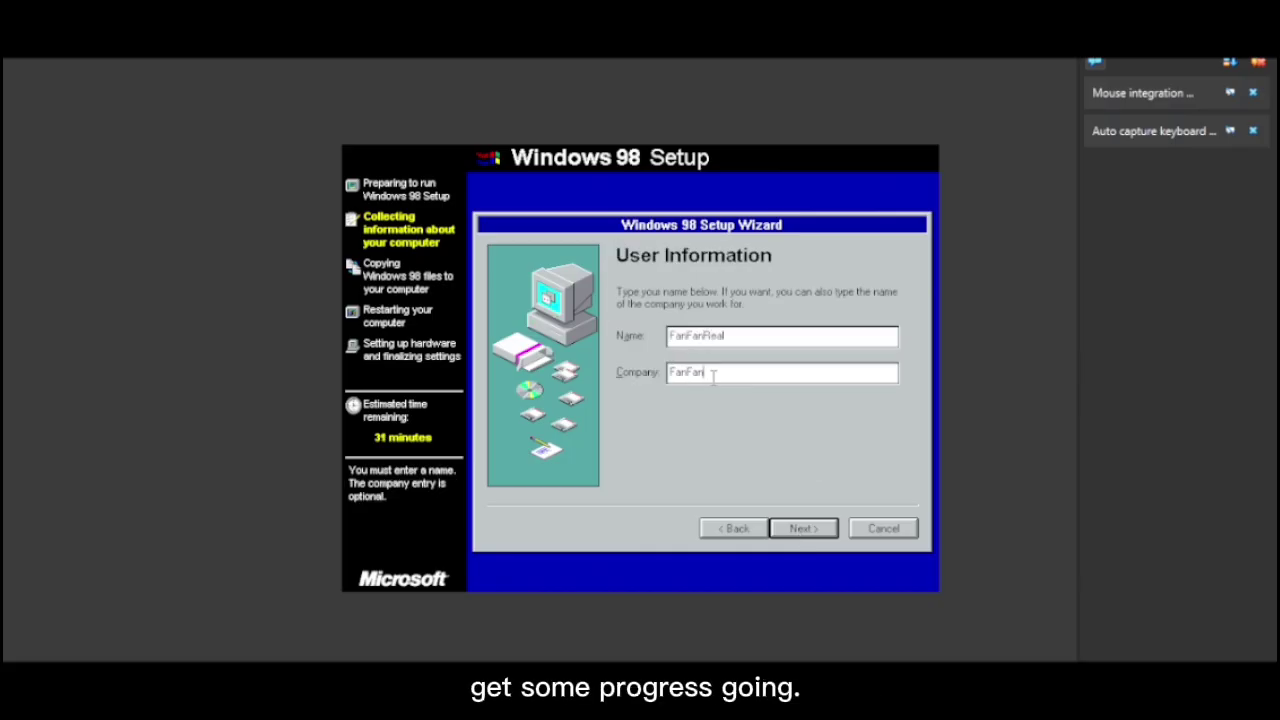
text(Inc.)
click(806, 528)
click(806, 528)
click(806, 528)
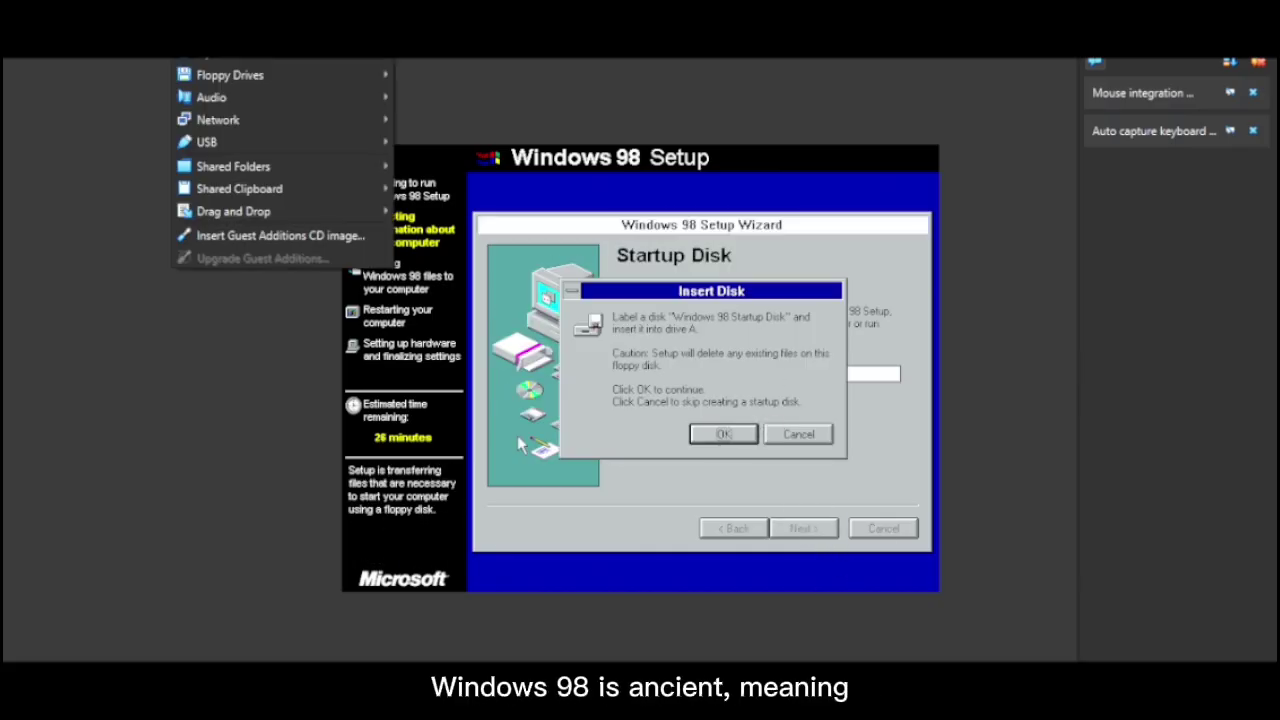
Unmount Windows98_SE.img from the floppy drive, continue past the startup disk and start copying the Windows 98 files.
click(230, 75)
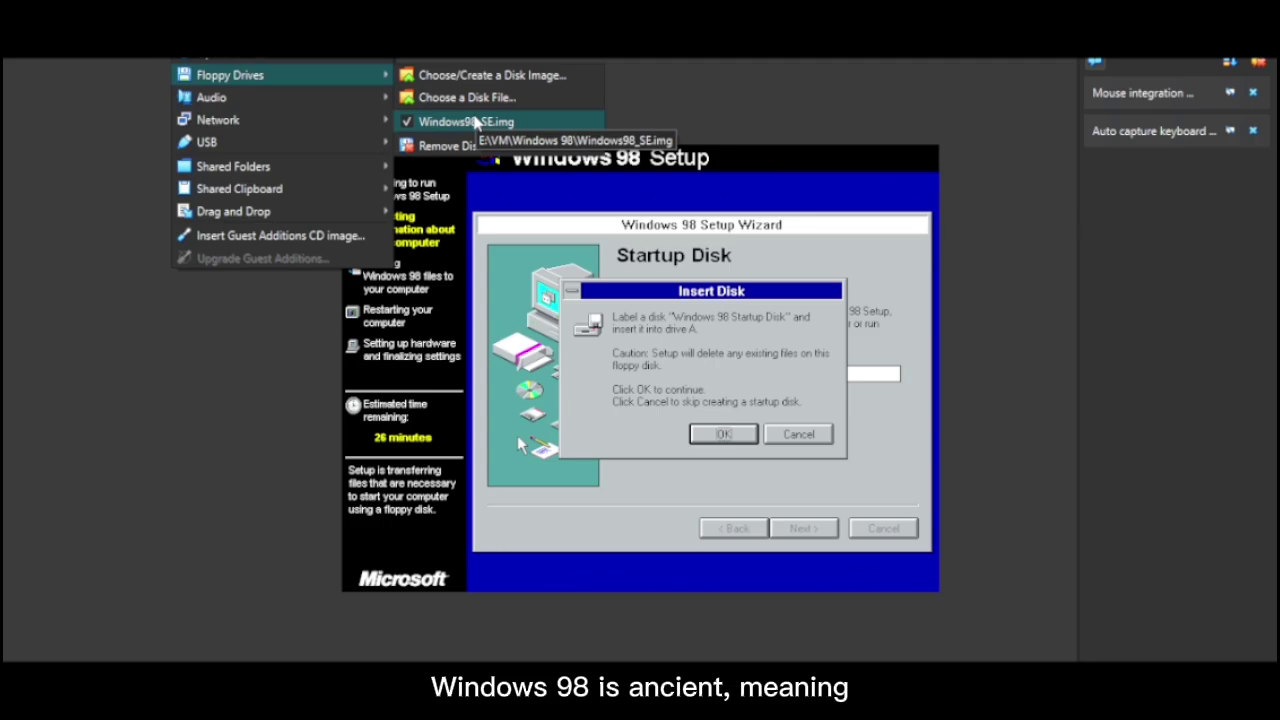
click(474, 121)
key(Return)
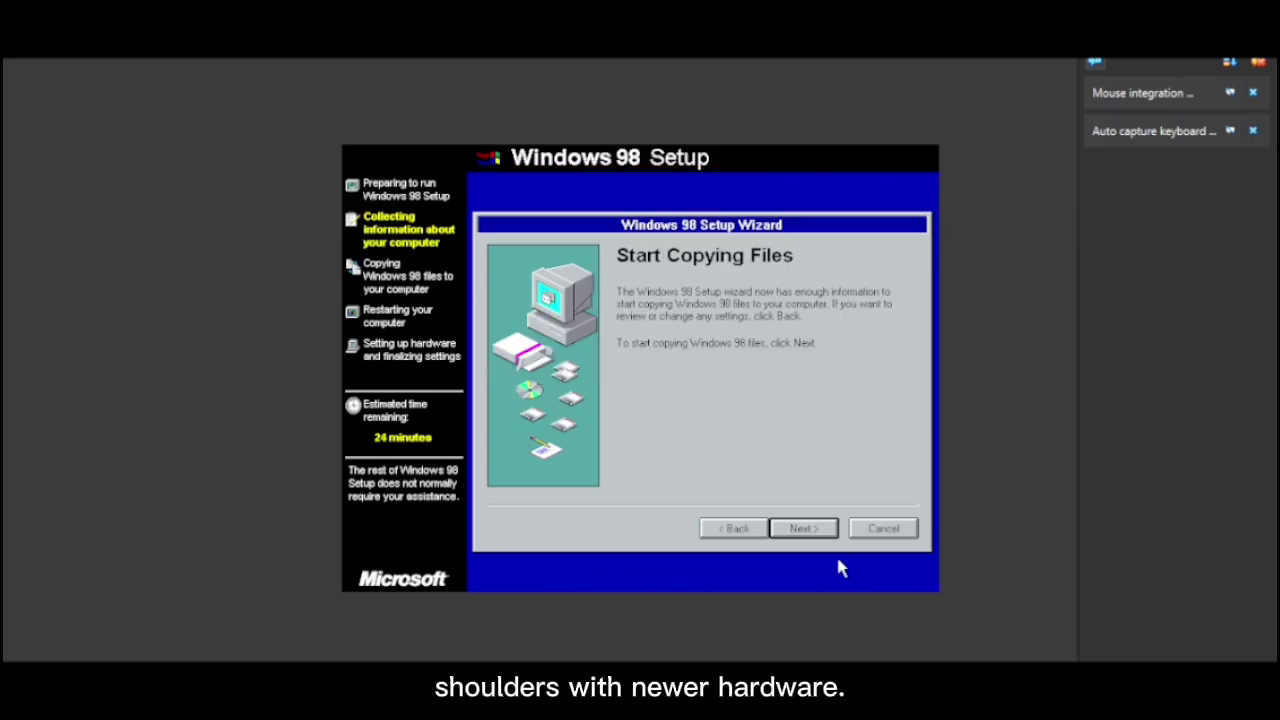
click(803, 530)
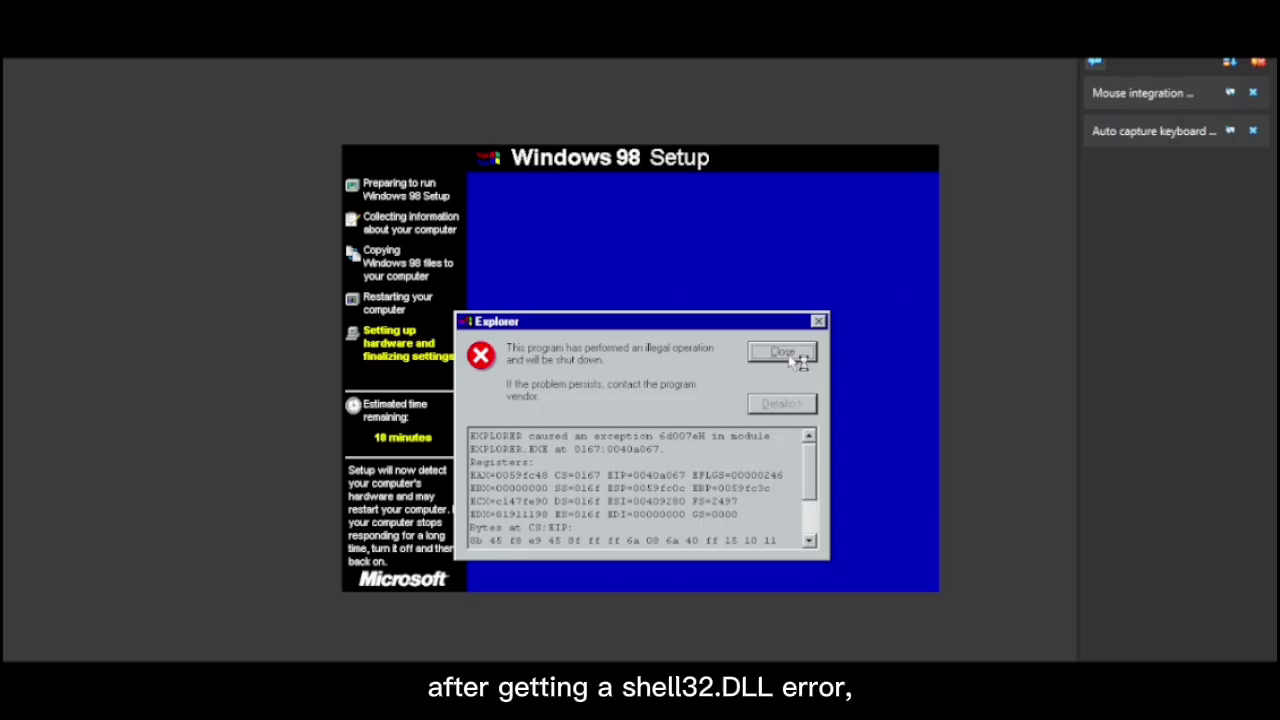
Dismiss the Explorer illegal operation dialog and the SHELL32.DLL error.
click(795, 355)
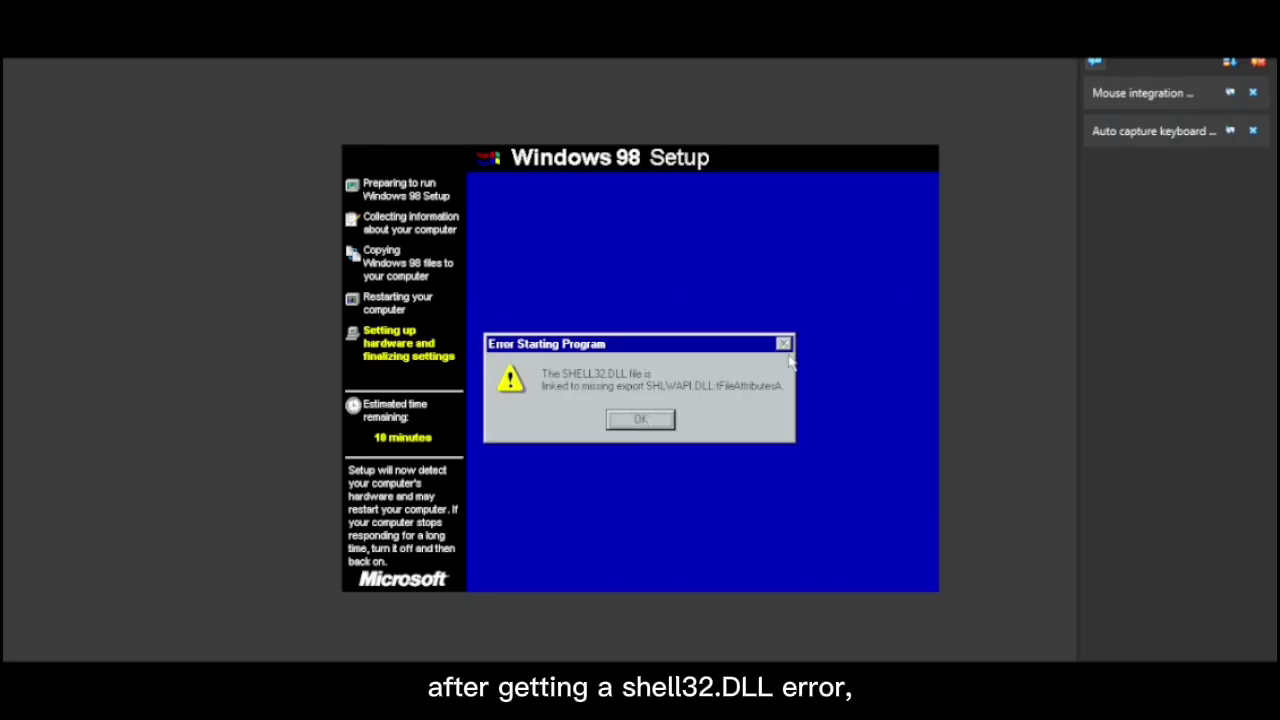
click(640, 420)
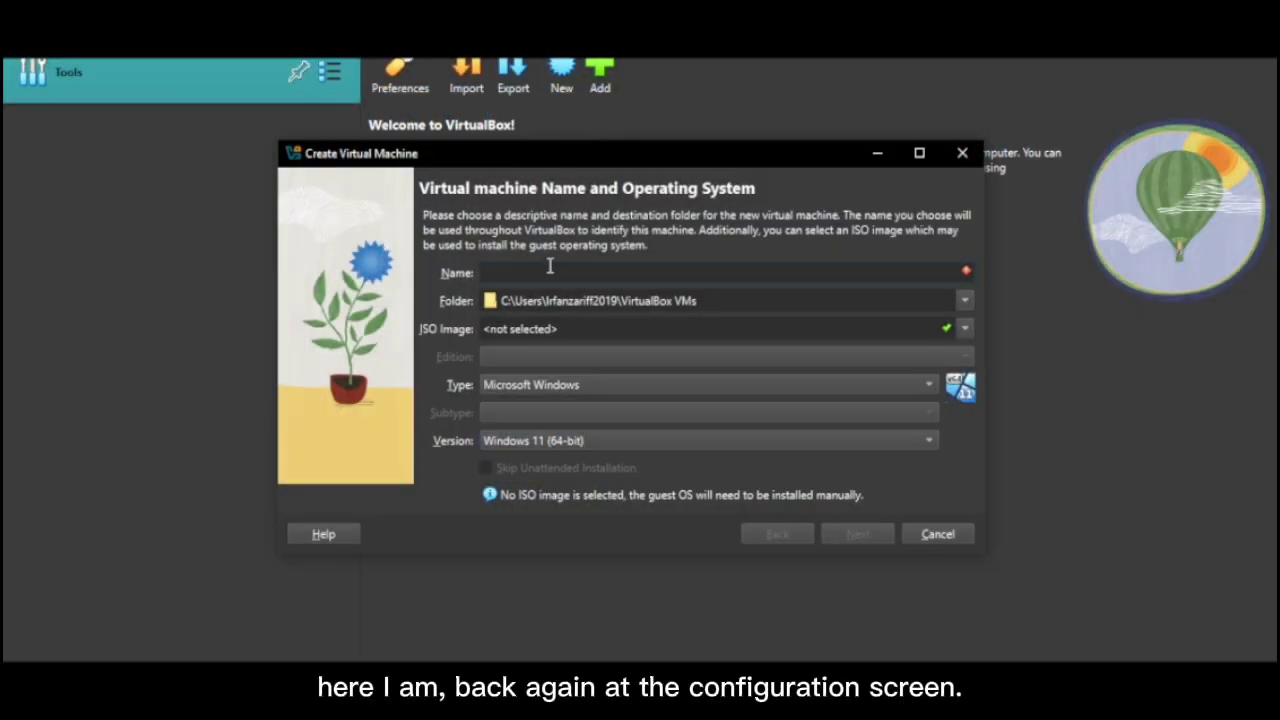
Name a new virtual machine winxp test 1 and proceed past the unattended install setup.
text(Wi)
key(BackSpace)
key(BackSpace)
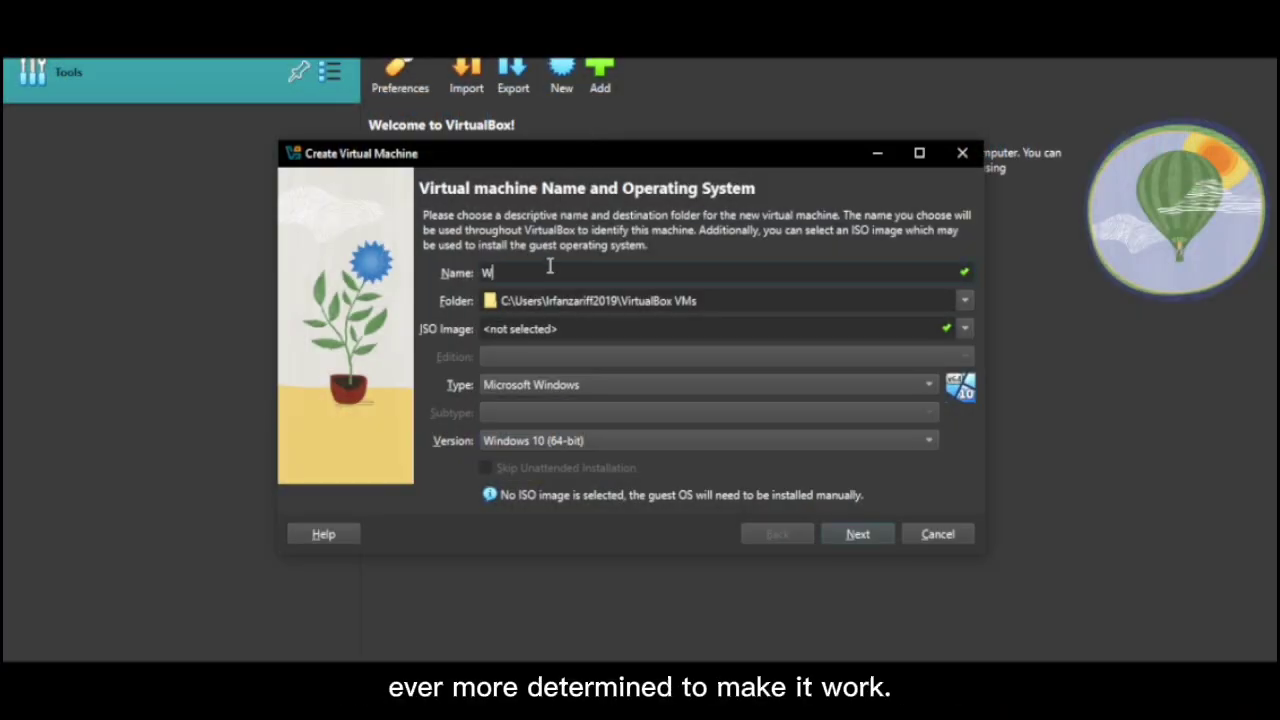
key(BackSpace)
text(winxp test 1)
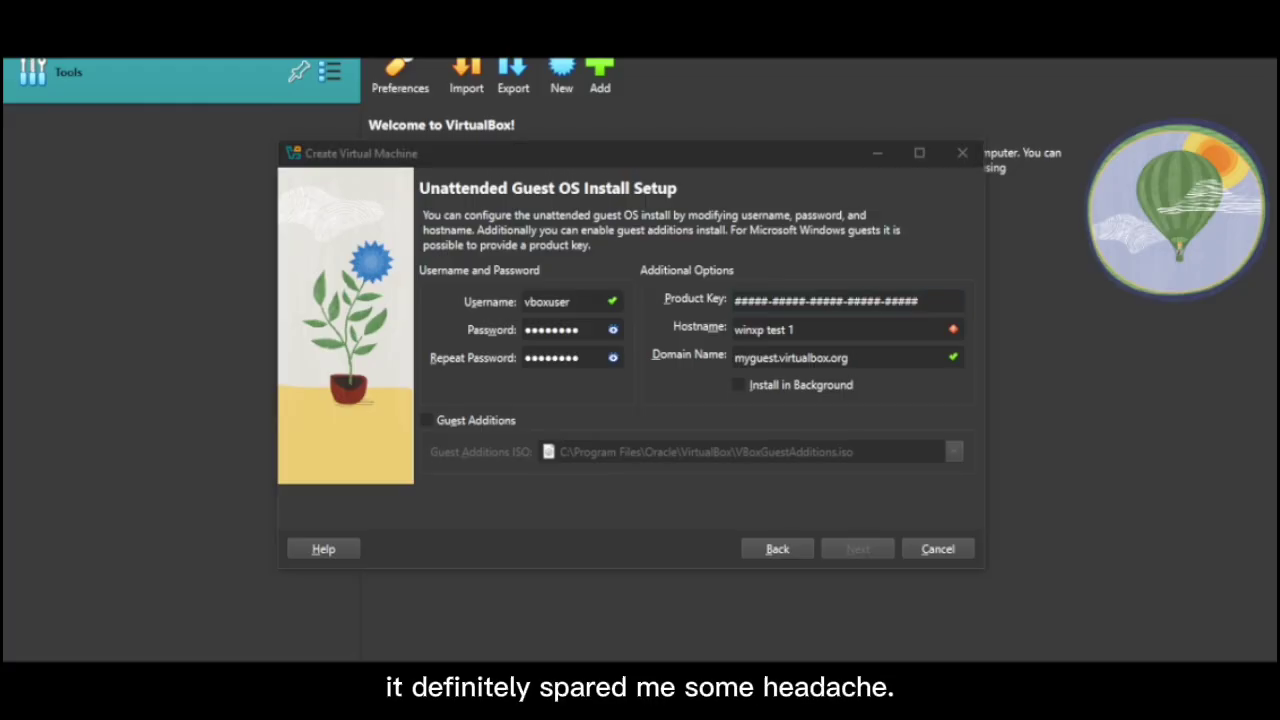
click(855, 549)
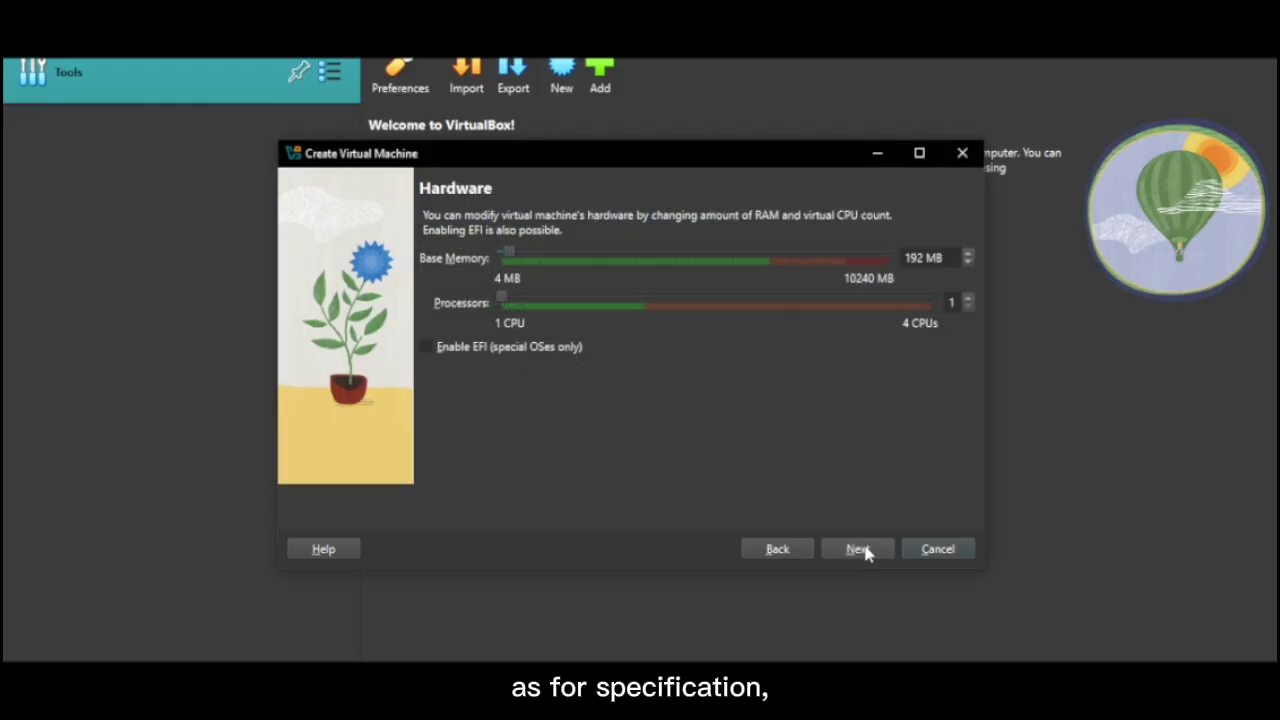
Give the Windows XP virtual machine 1024 MB of base memory and a 5 GB virtual hard disk.
drag(514, 259, 541, 261)
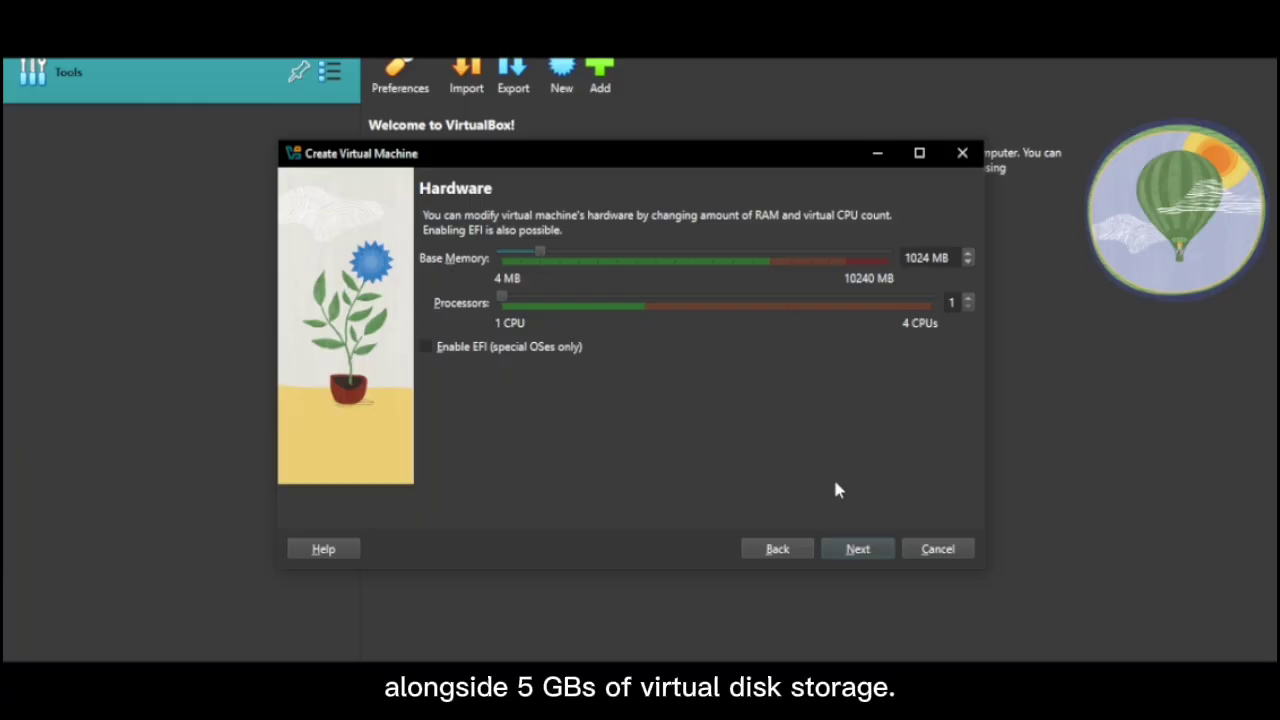
click(858, 553)
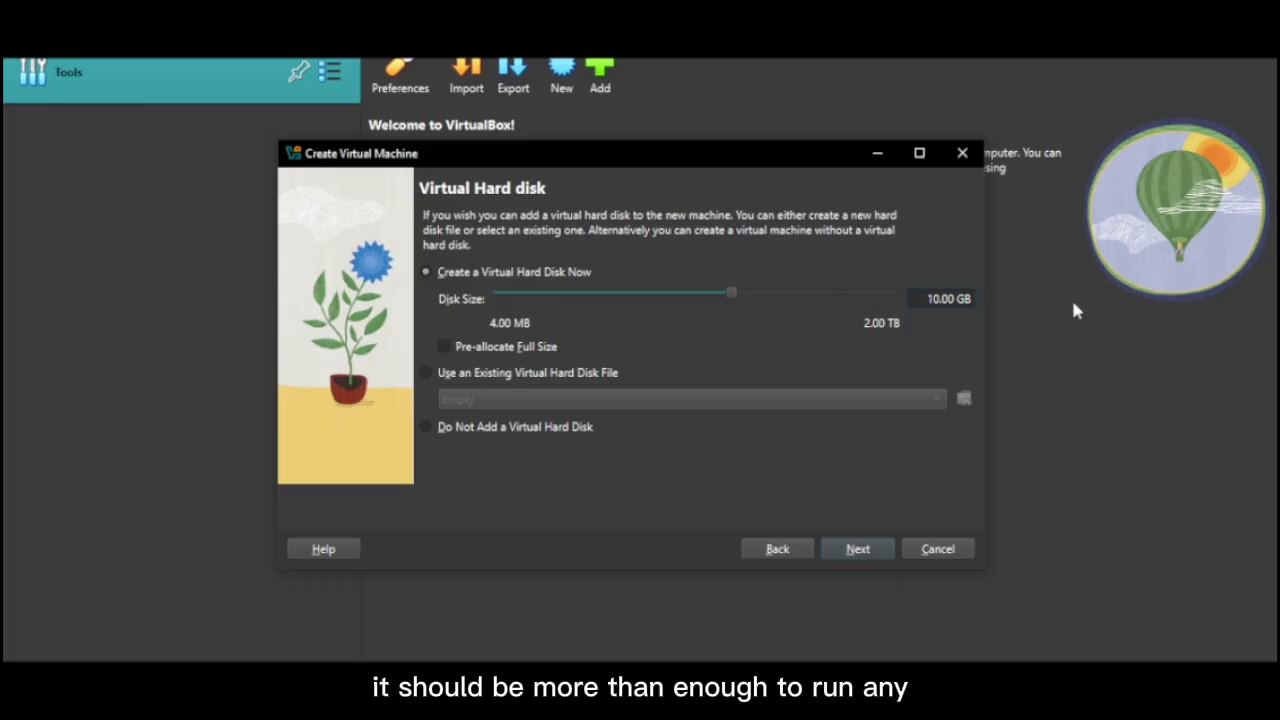
key(BackSpace)
key(BackSpace)
key(BackSpace)
text(5)
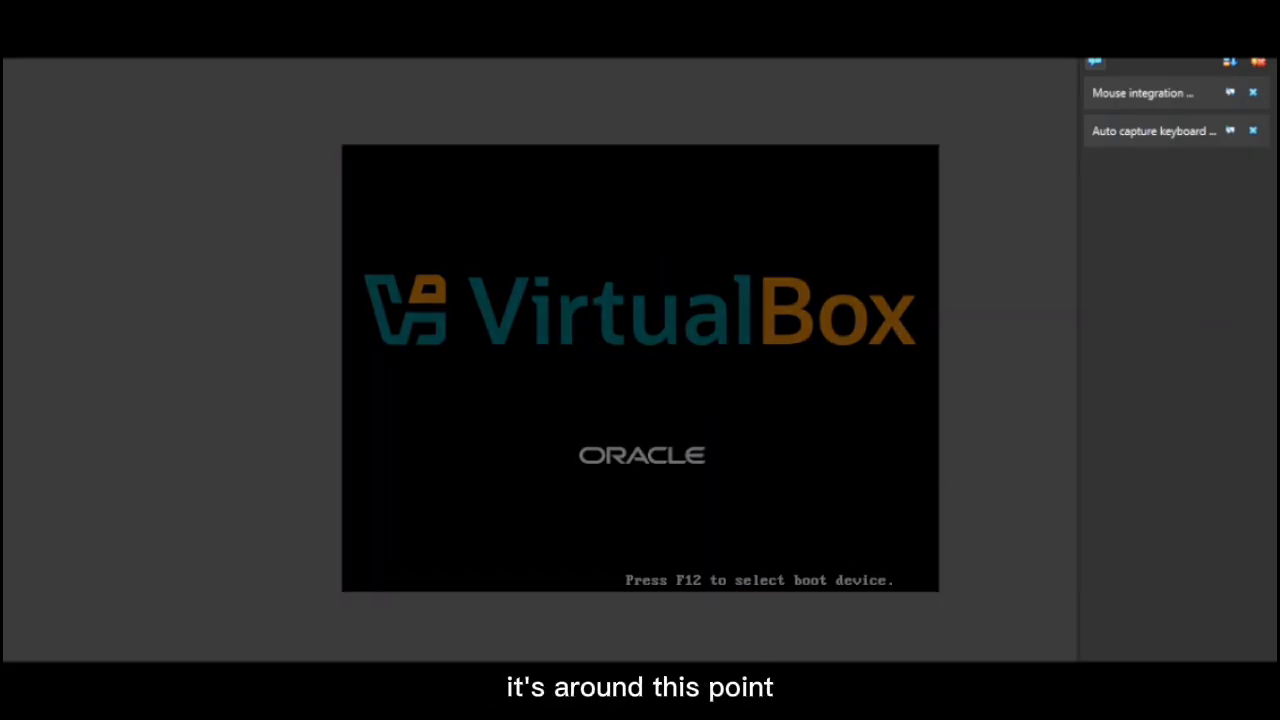
Move the Recycle Bin to the upper-left corner of the Windows XP desktop.
mouse_move(713, 670)
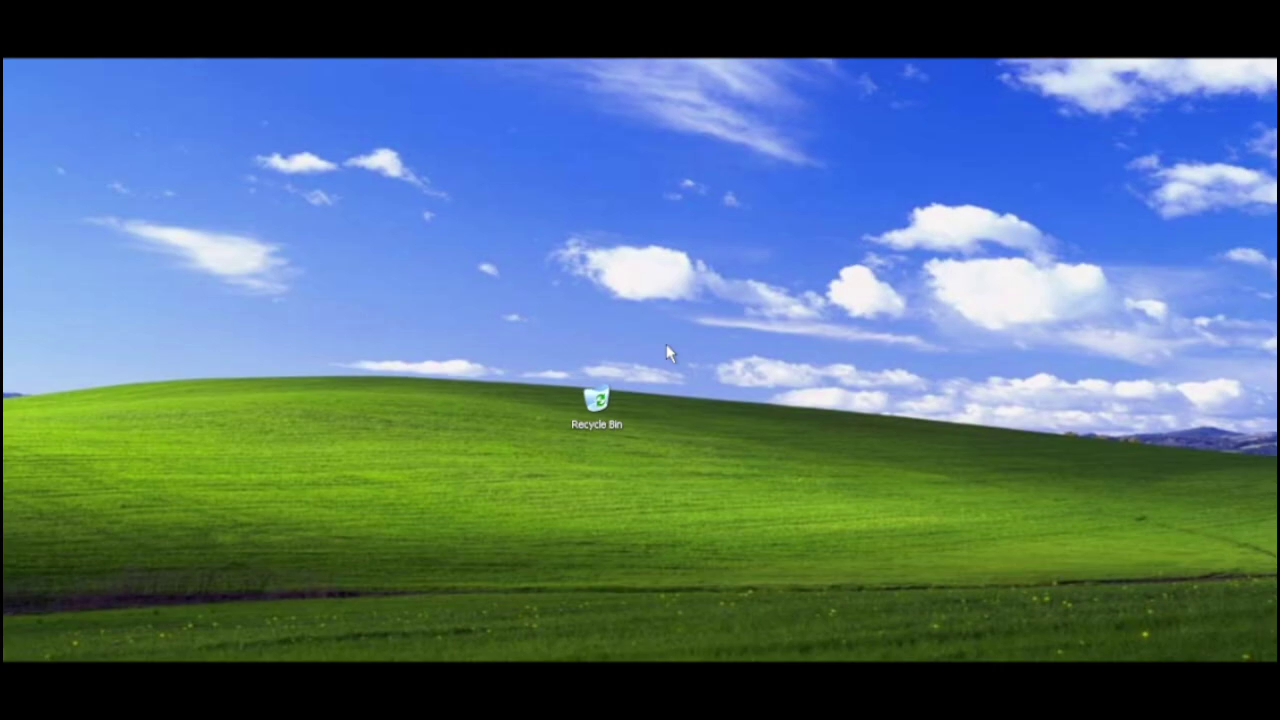
drag(596, 398, 148, 74)
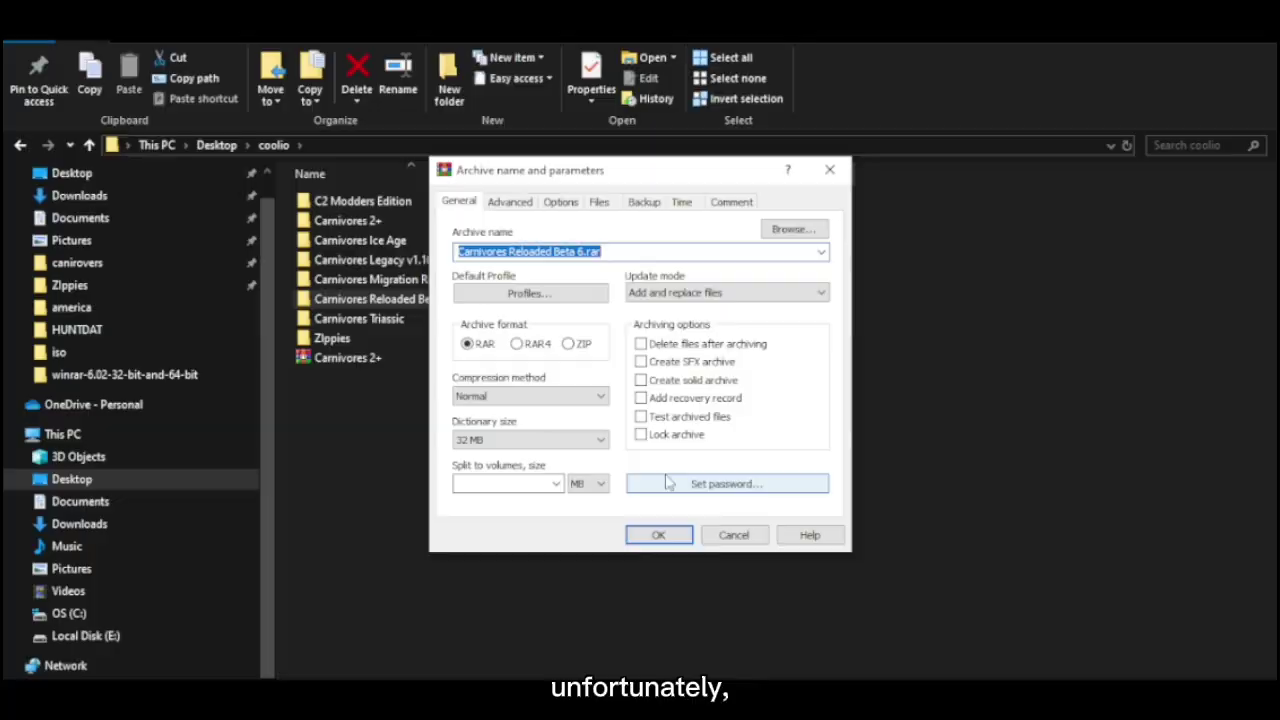
Compress the Carnivores Reloaded Beta 6 folder on the host into Carnivores Reloaded Beta 6.rar.
click(654, 531)
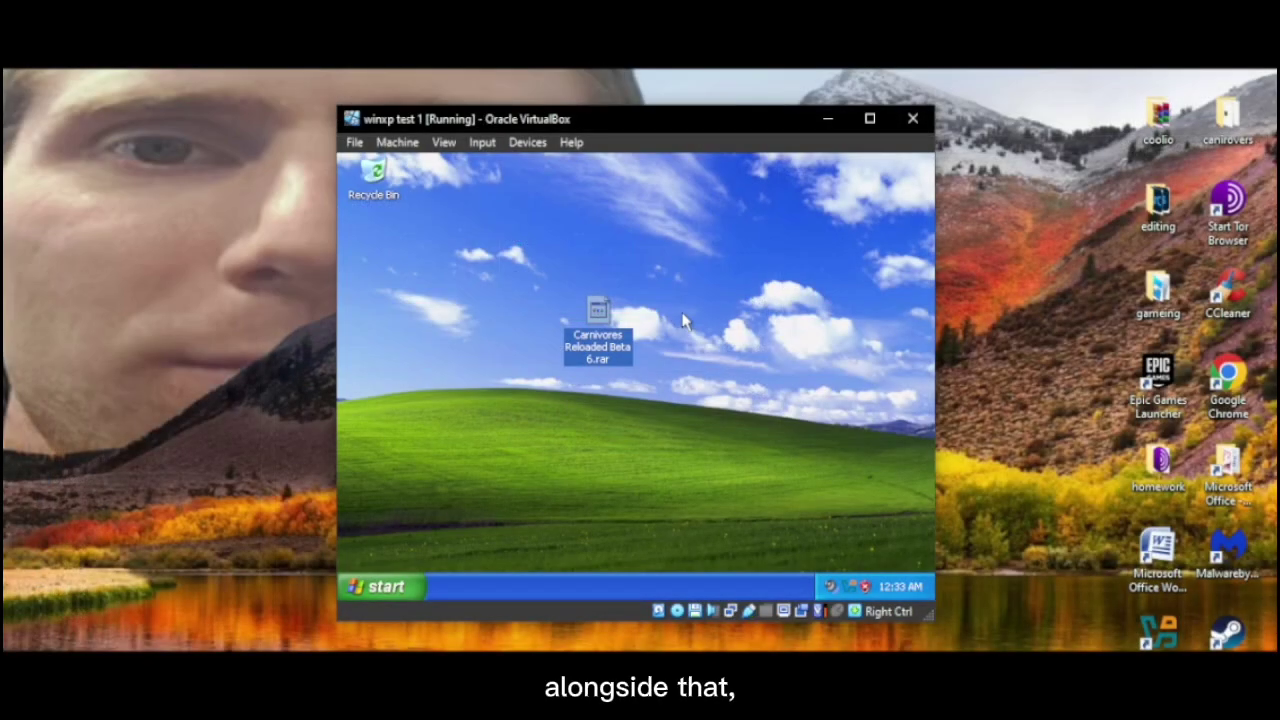
Place Carnivores Reloaded Beta 6.rar beside the Recycle Bin and copy WinRAR_(32bit)_v6.02 from the host onto the guest desktop.
click(710, 365)
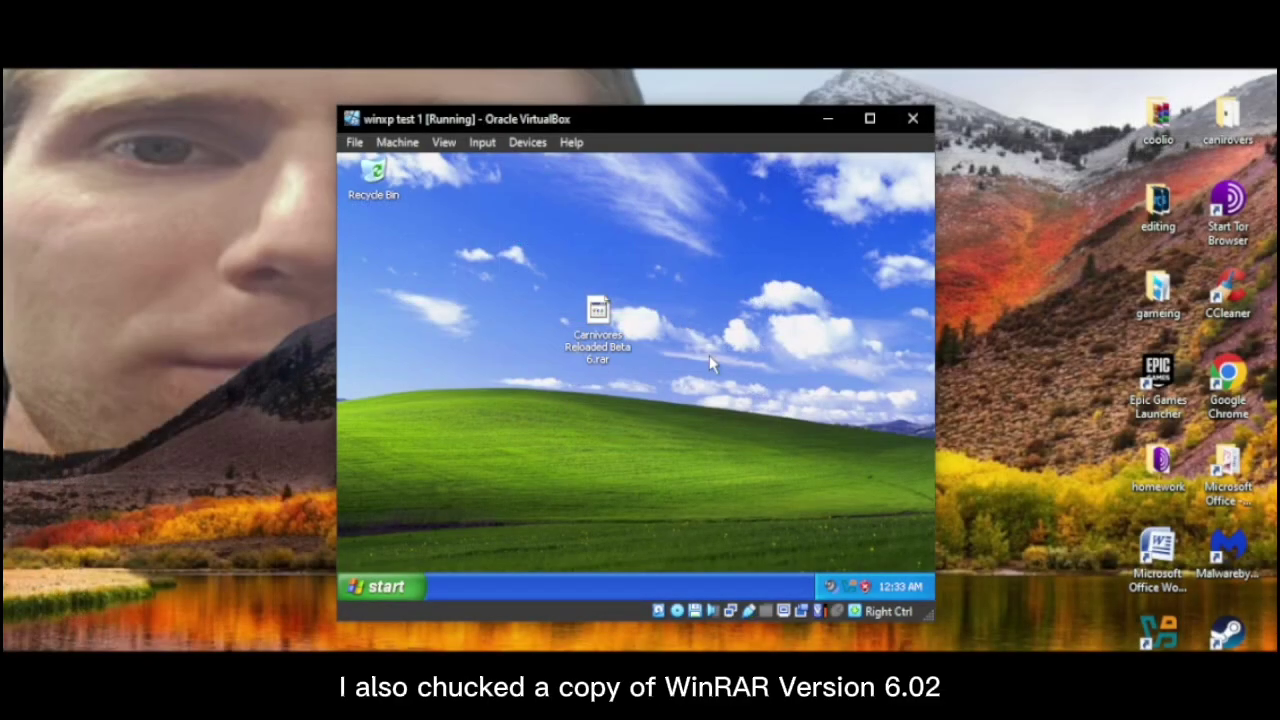
double_click(598, 343)
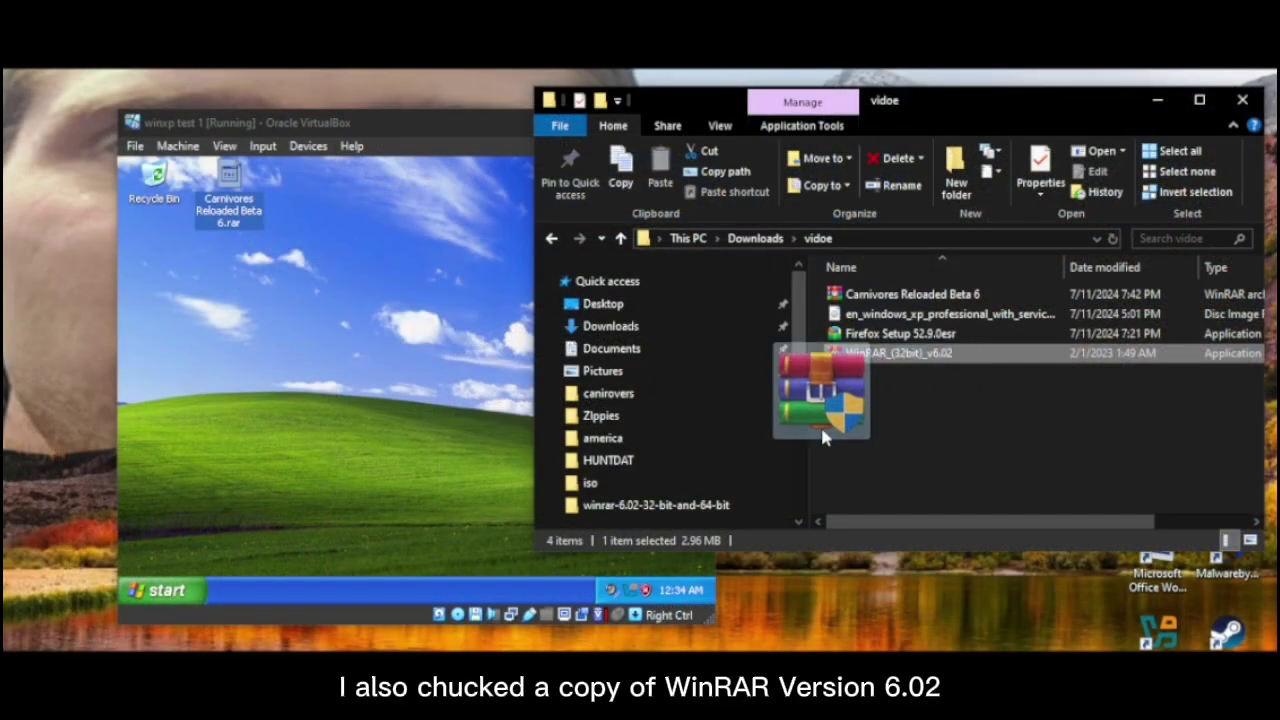
drag(812, 445, 306, 340)
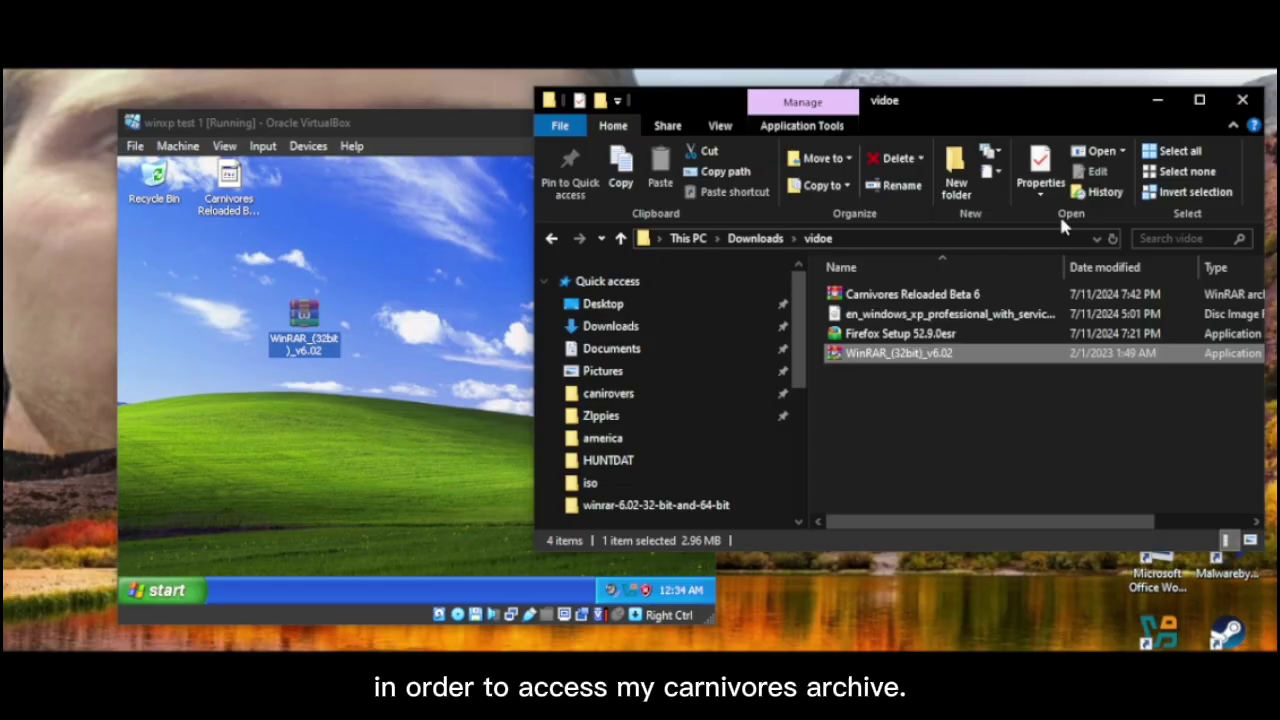
click(1152, 104)
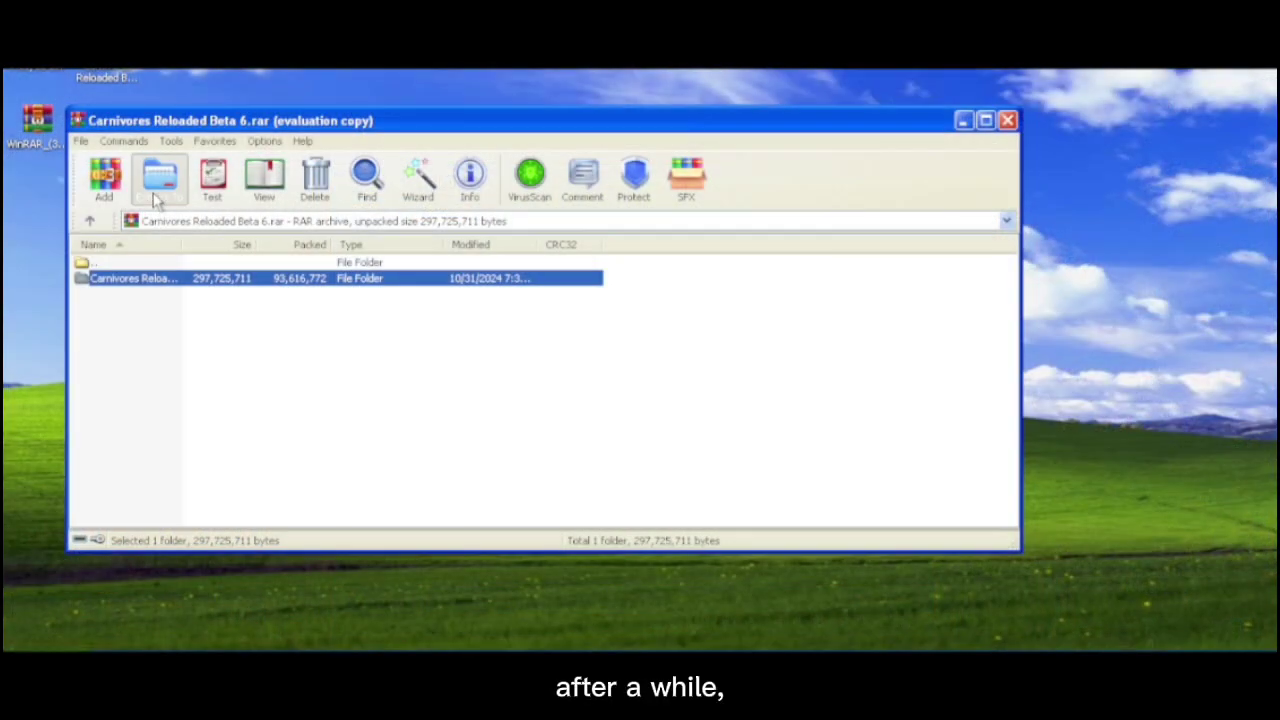
Extract the Carnivores Reloaded Beta 6 archive to the Windows XP desktop.
click(158, 180)
click(596, 531)
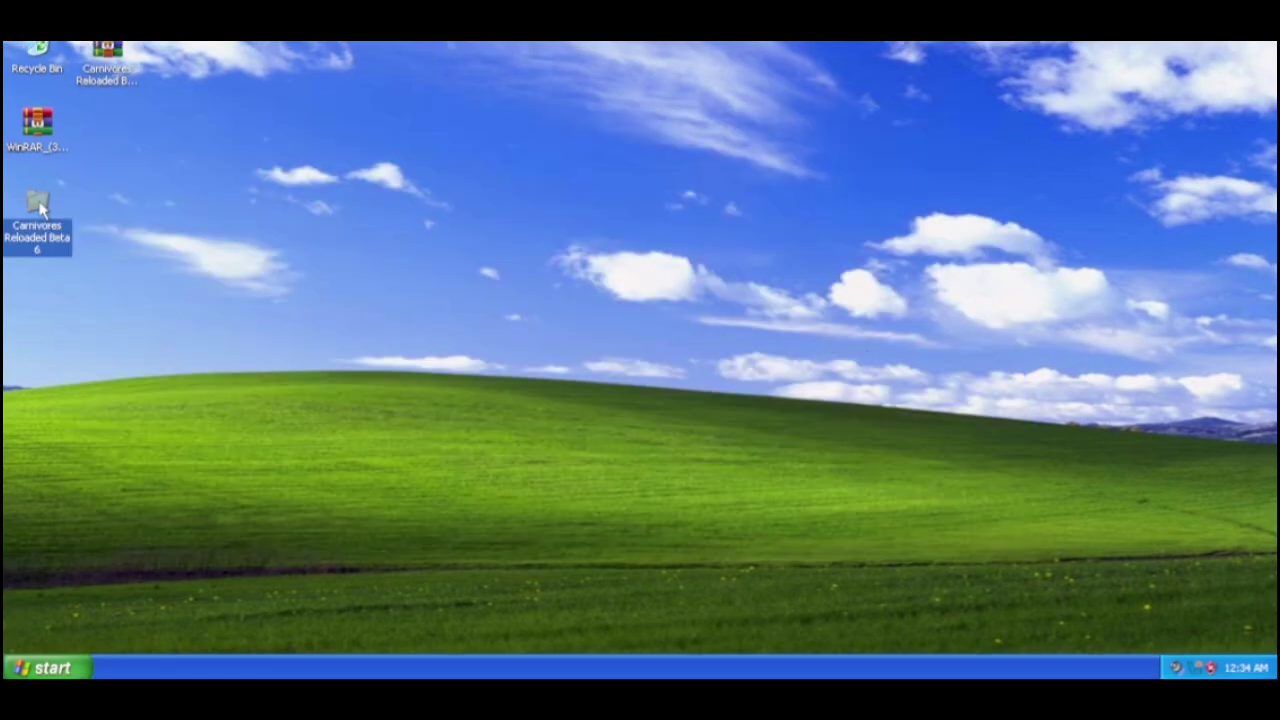
Open the extracted Carnivores Reloaded Beta 6 folder and make a desktop shortcut to the Carnivores reloaded program.
double_click(38, 207)
double_click(410, 243)
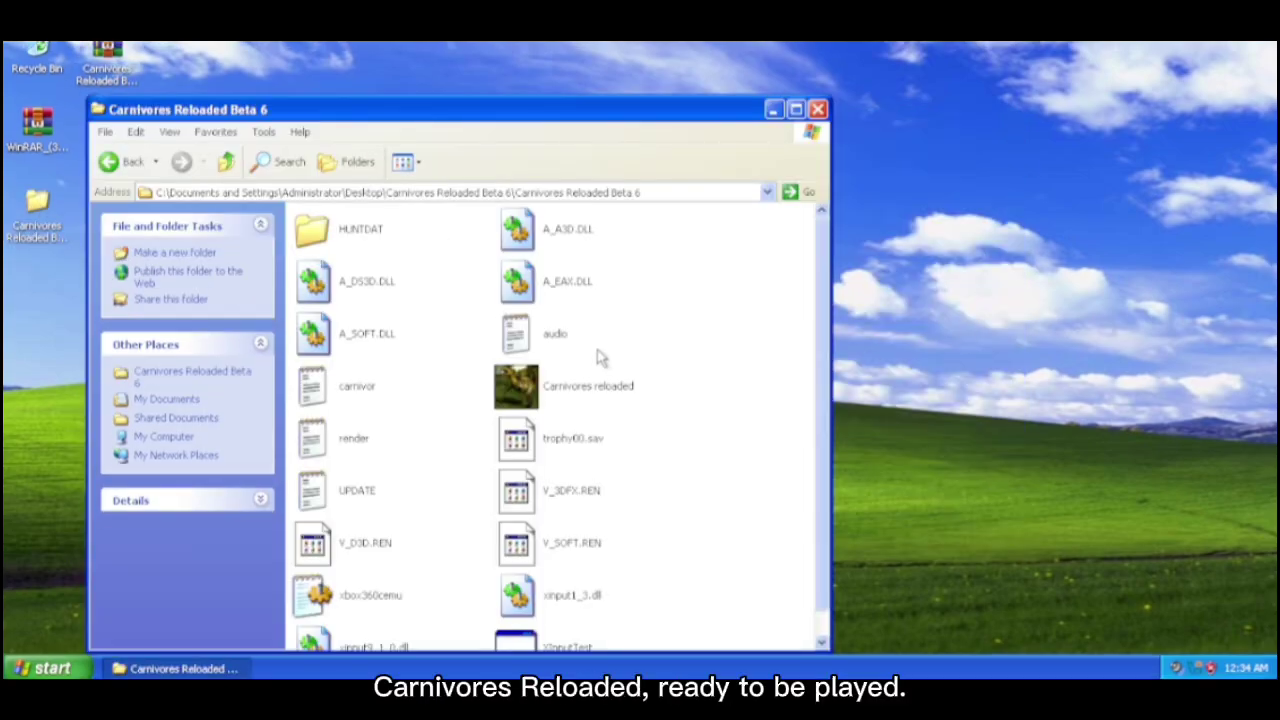
click(595, 386)
right_click(609, 393)
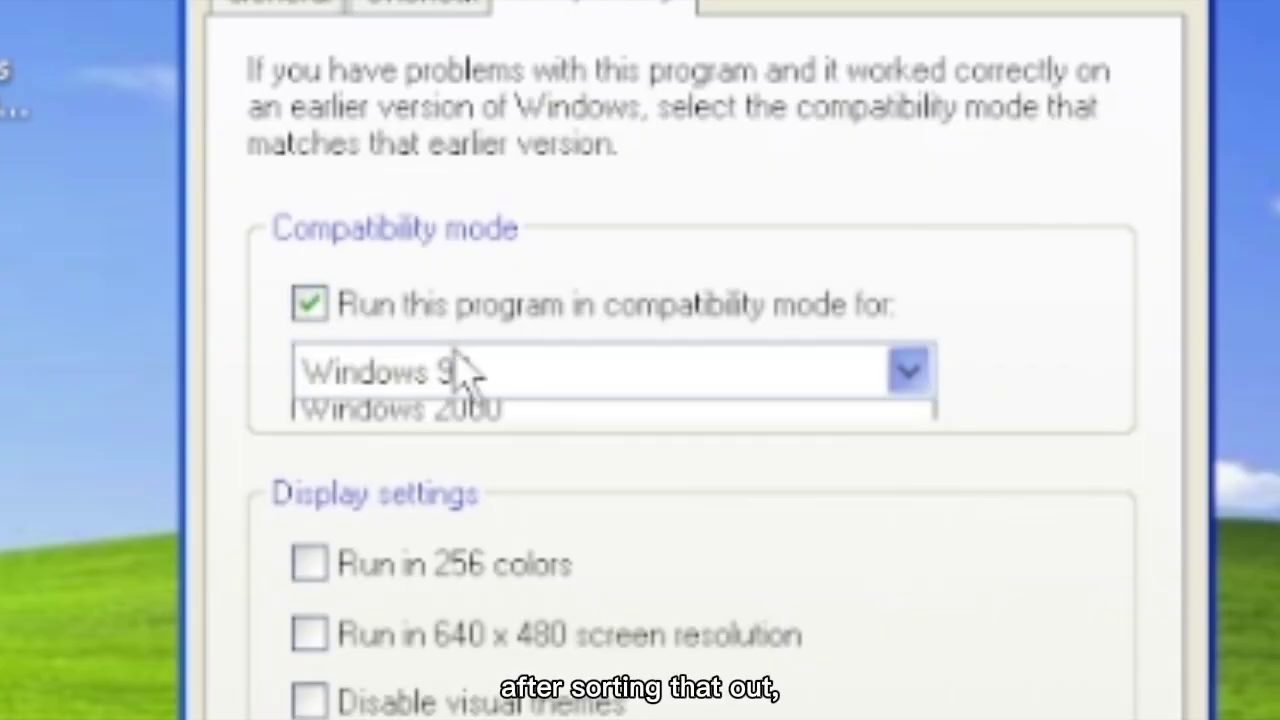
Set the Carnivores reloaded shortcut to run in compatibility mode for Windows 98 / Windows Me.
click(260, 363)
click(416, 610)
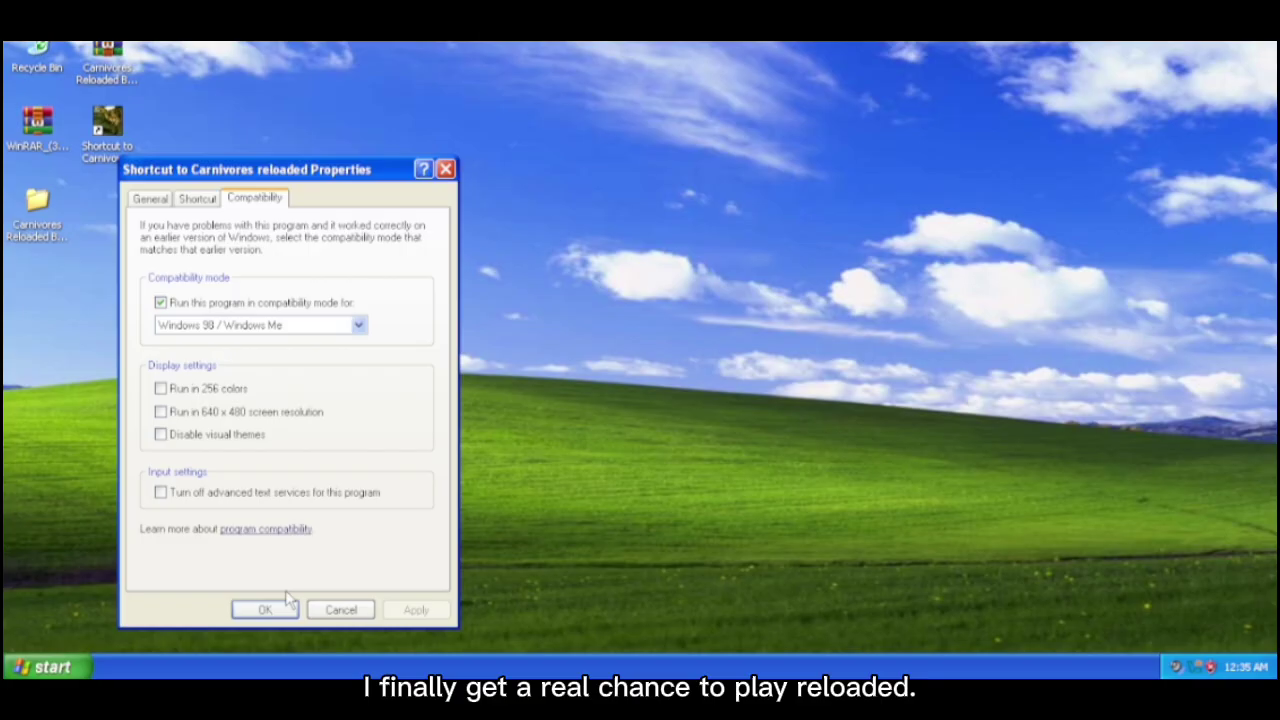
click(264, 609)
Launch Carnivores Reloaded from its desktop shortcut and register with the existing player profile.
double_click(119, 174)
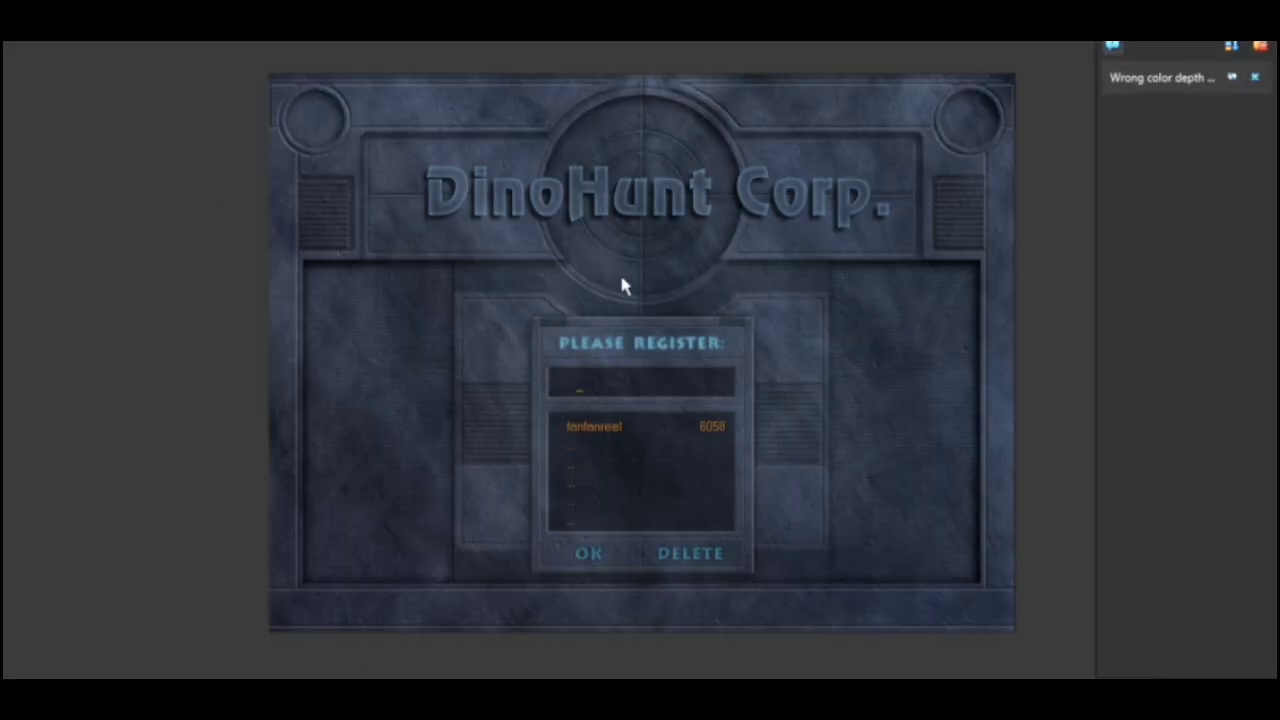
click(621, 435)
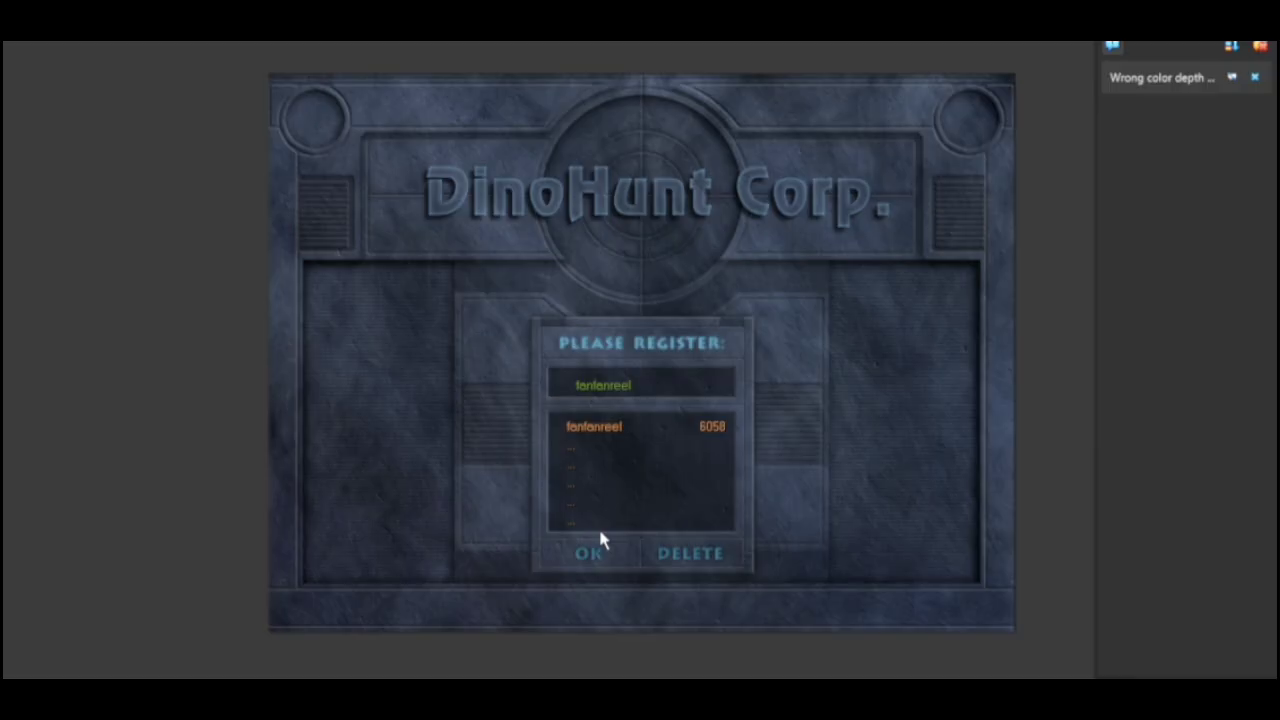
click(590, 554)
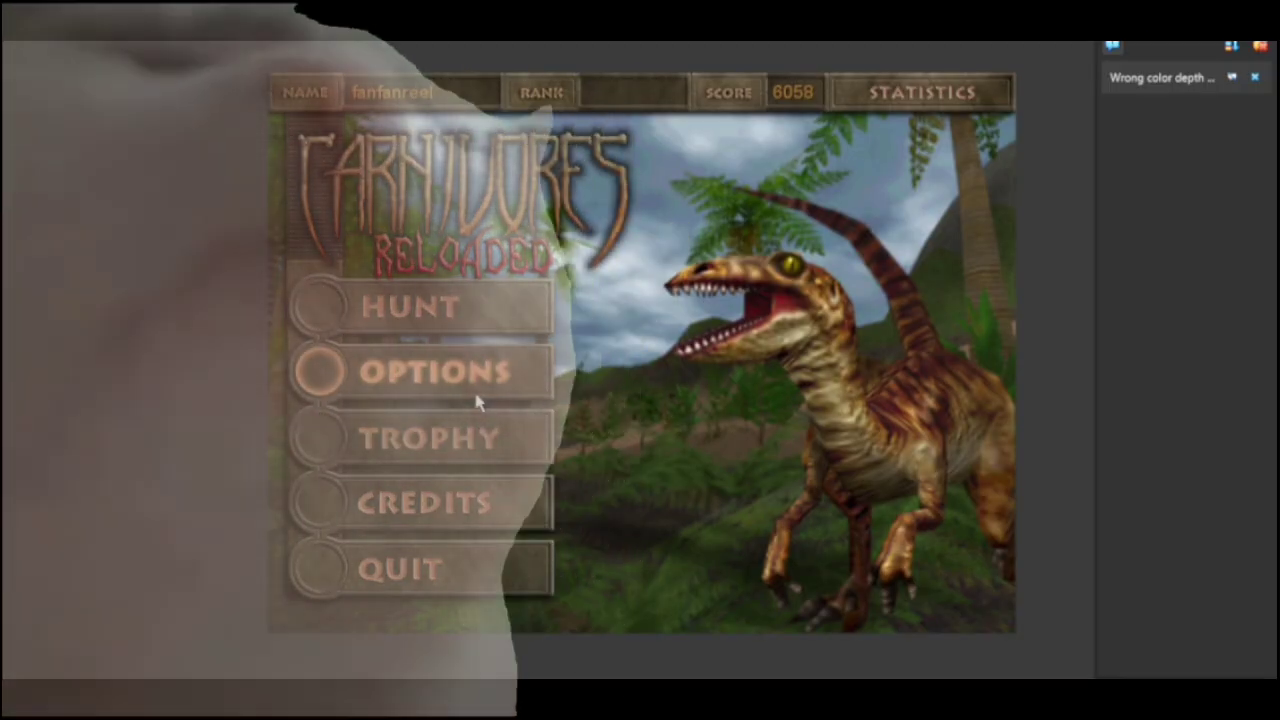
Check the game's options and return to the main menu.
click(477, 400)
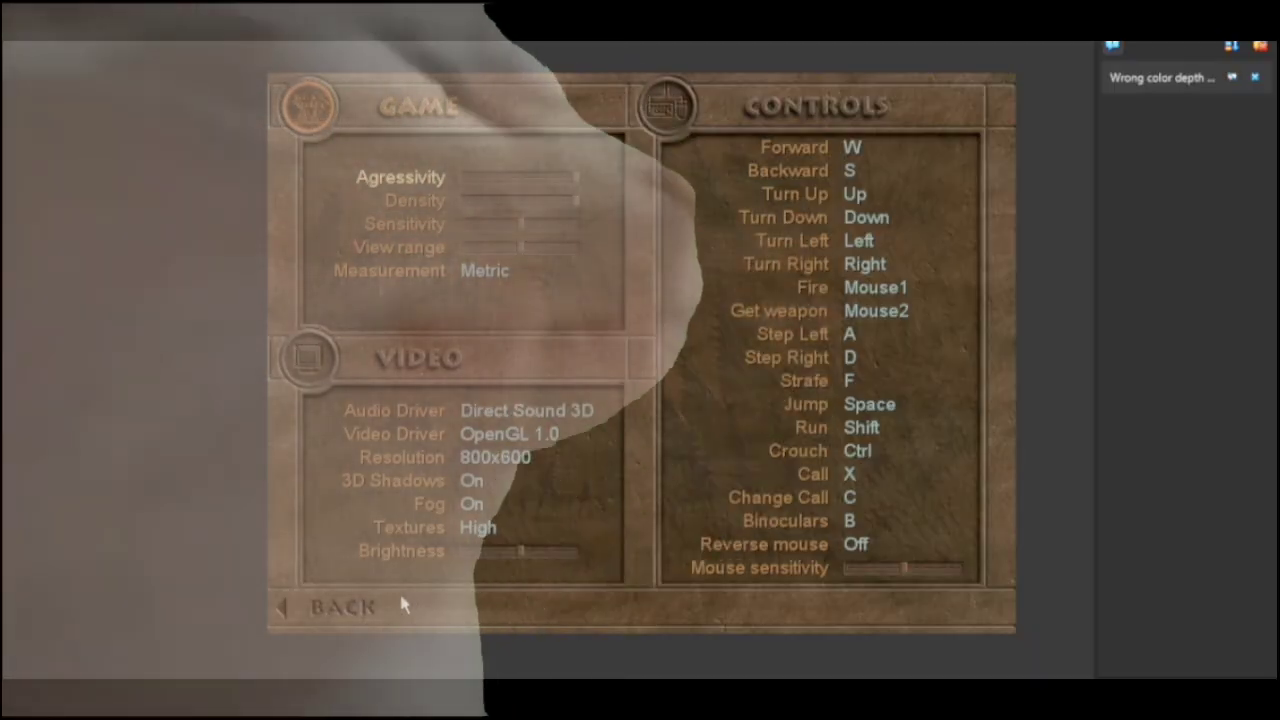
click(340, 607)
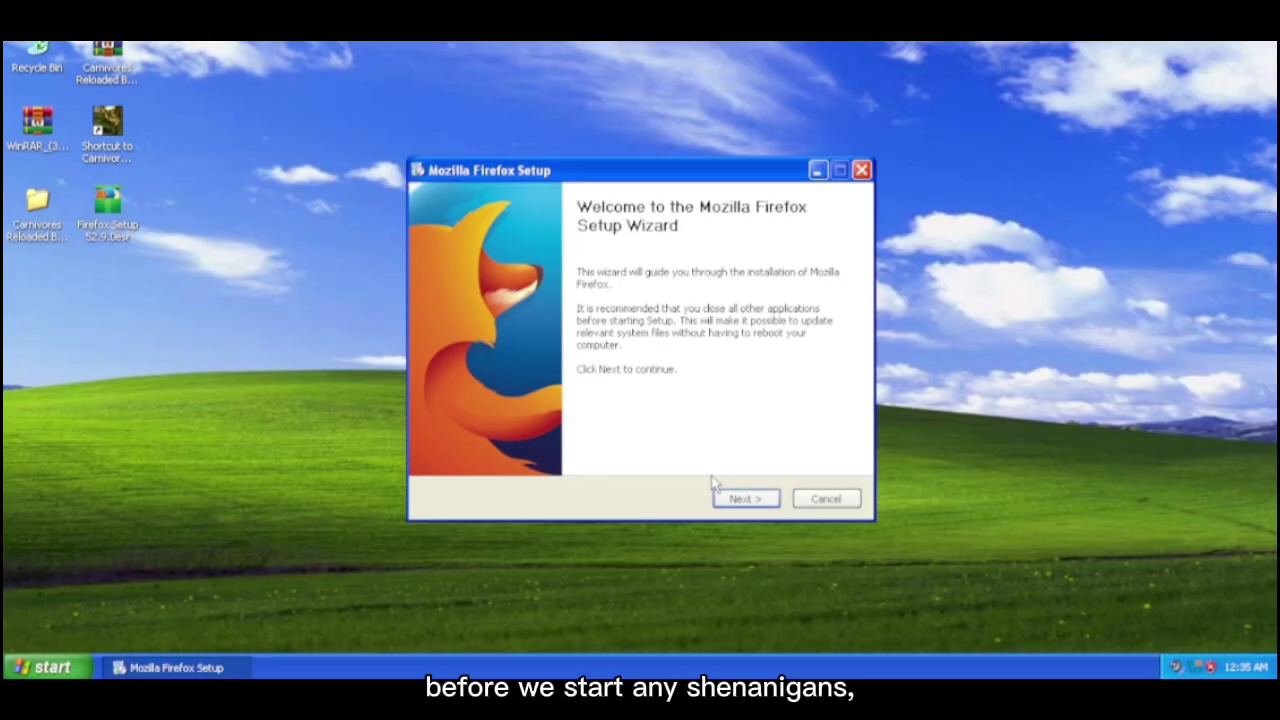
Go through the Mozilla Firefox setup wizard with the Standard setup type.
click(722, 503)
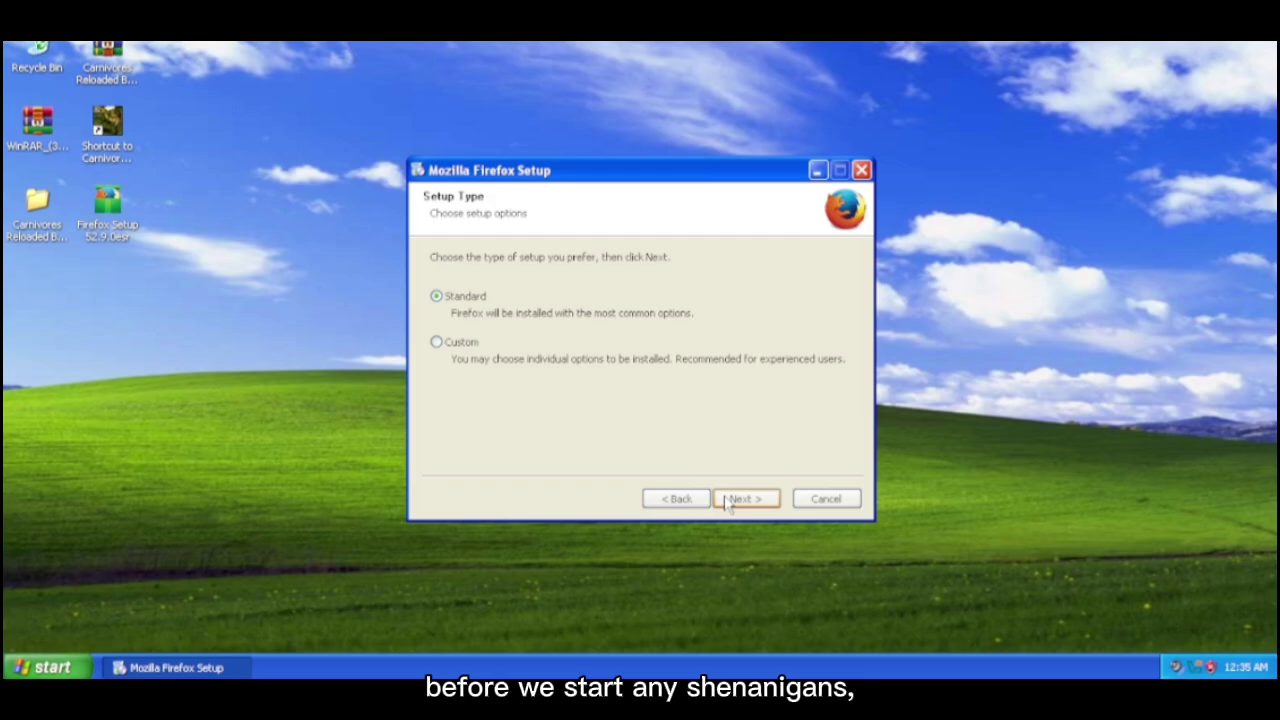
click(728, 499)
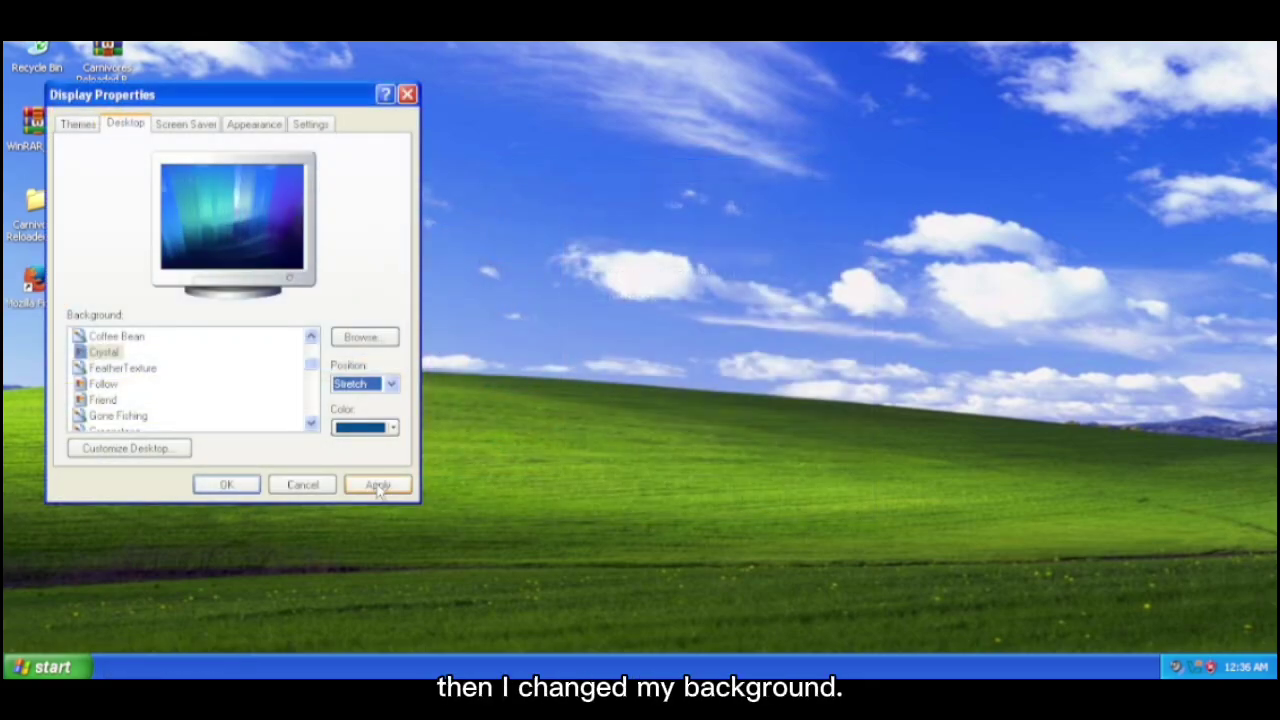
Apply the Crystal desktop background with the position set to Stretch.
click(375, 486)
click(248, 487)
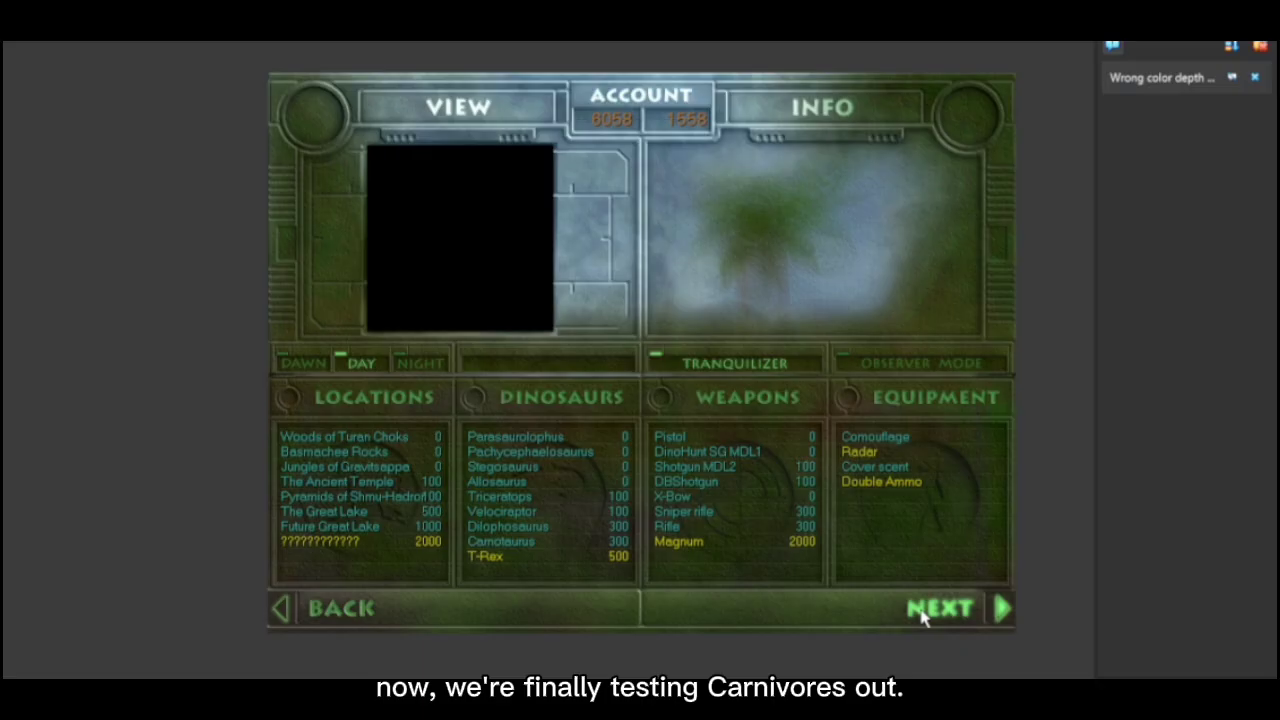
Start a daytime T-Rex hunt with the Magnum, Radar and Double Ammo, and turn run mode on.
click(400, 497)
click(938, 608)
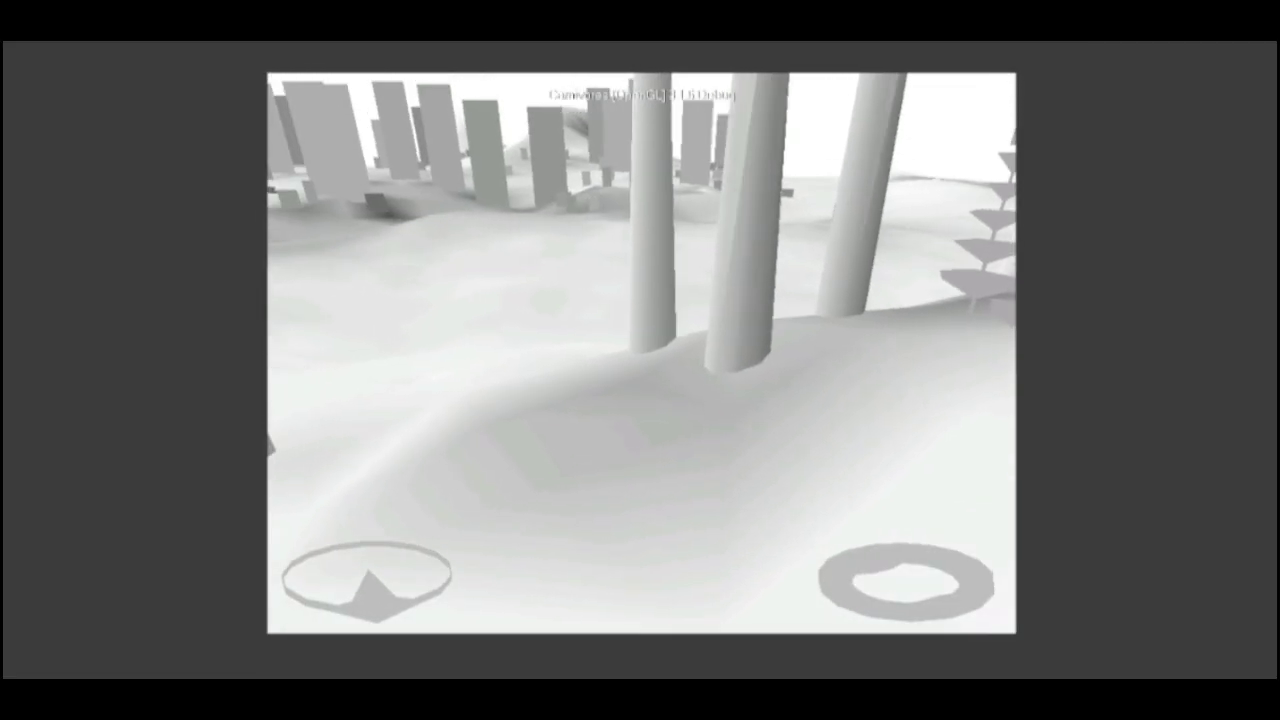
key(Tab)
key(Tab)
key(Caps_Lock)
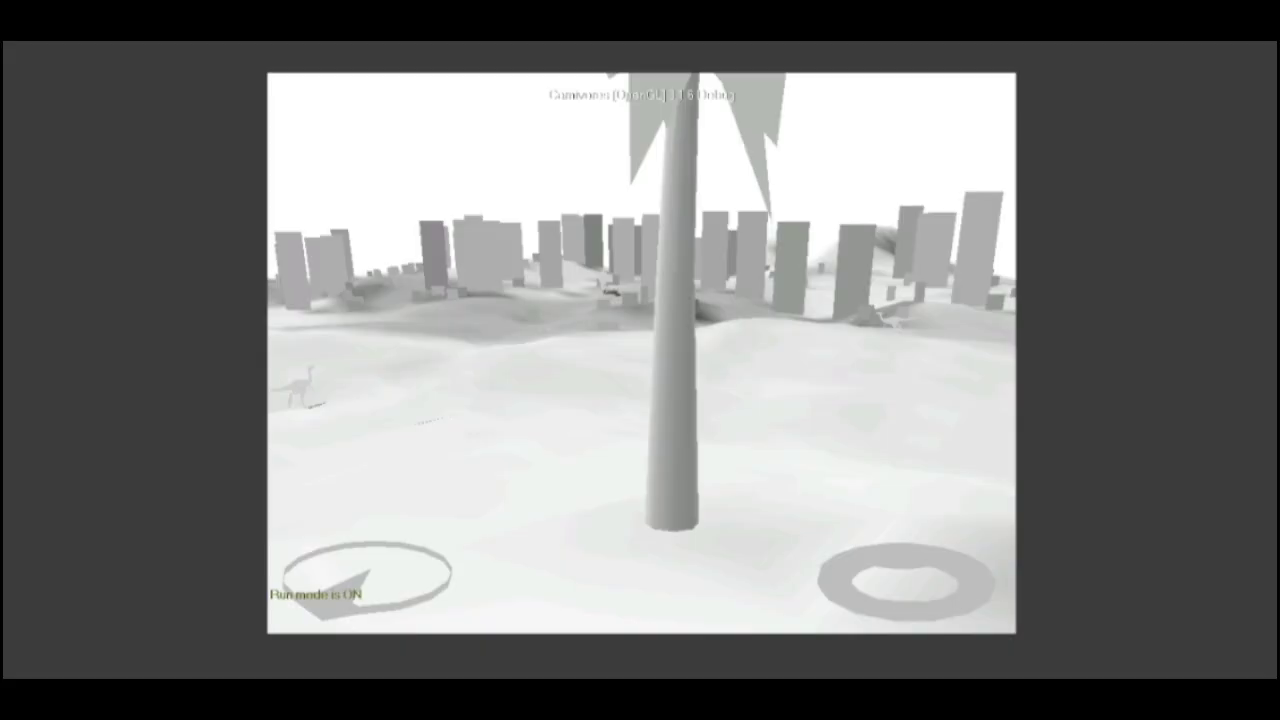
Draw the weapon and turn around in the hunt, and dismiss the v_3dfx.ren error dialog without sending a report.
key(Tab)
key(Tab)
key(1)
key(Left)
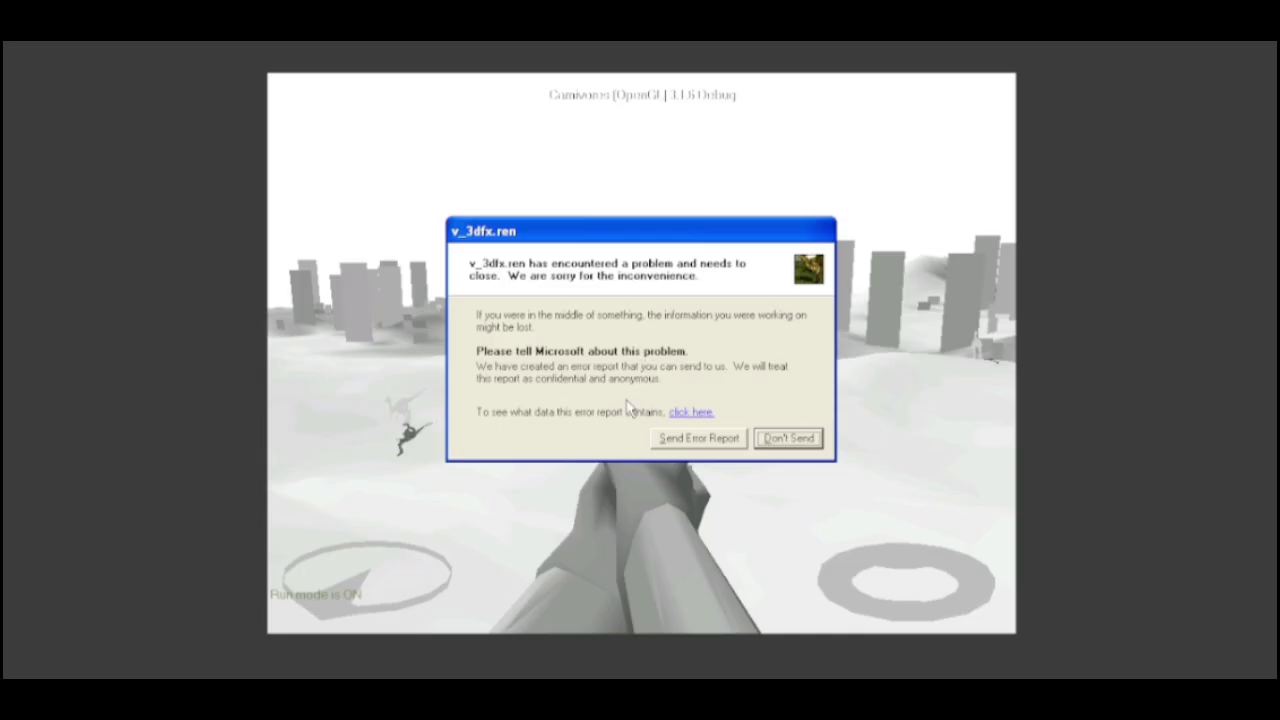
click(789, 438)
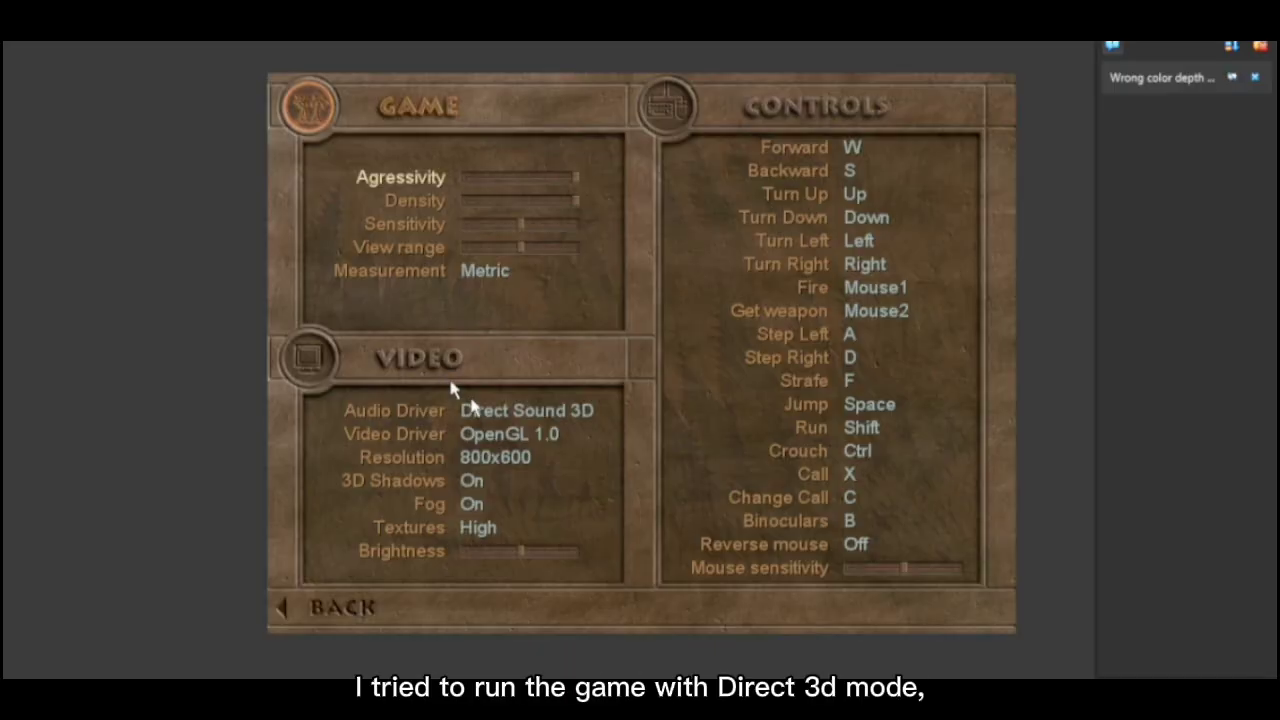
Try to open the trophy room with the video driver switched to Direct3D.
click(489, 438)
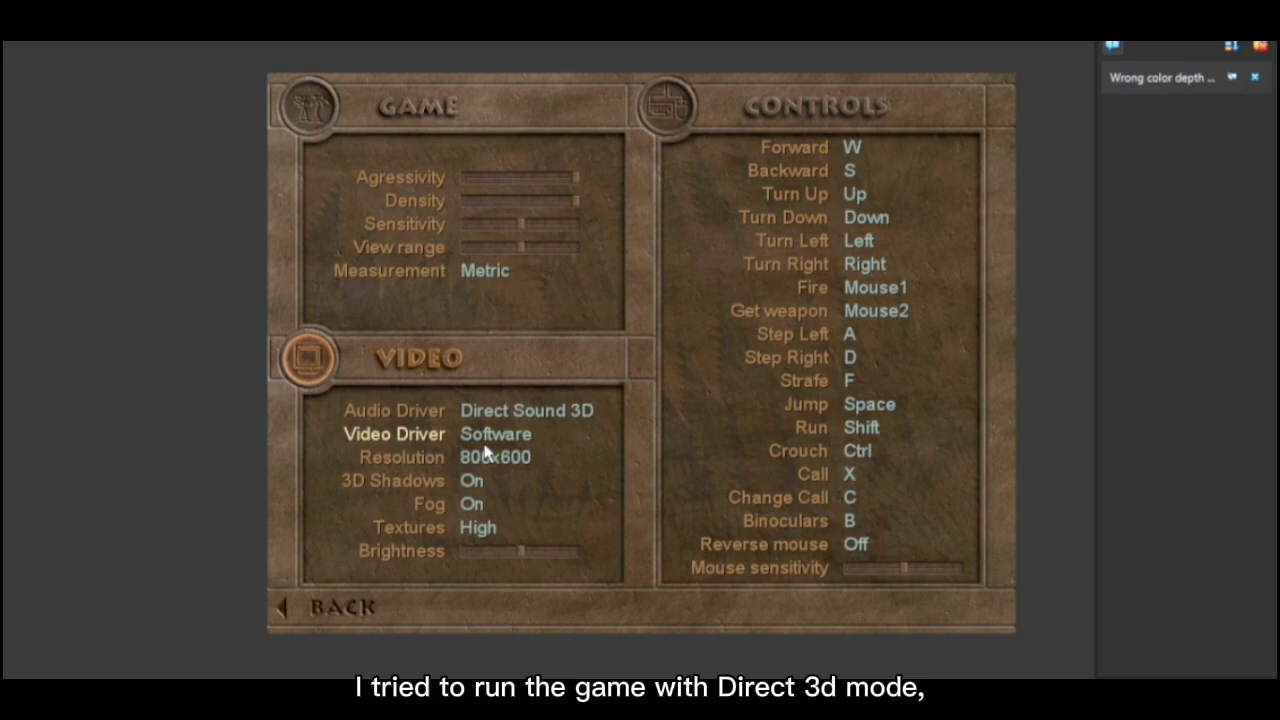
click(489, 438)
click(365, 604)
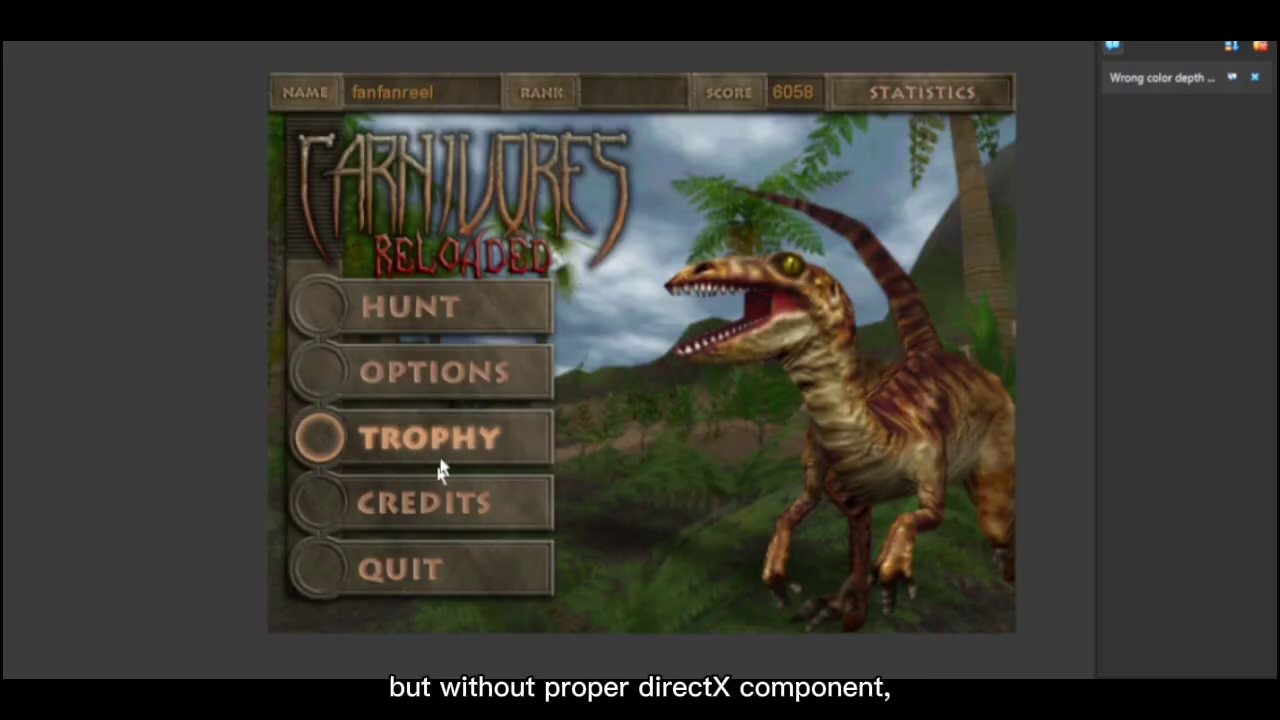
click(440, 460)
click(644, 403)
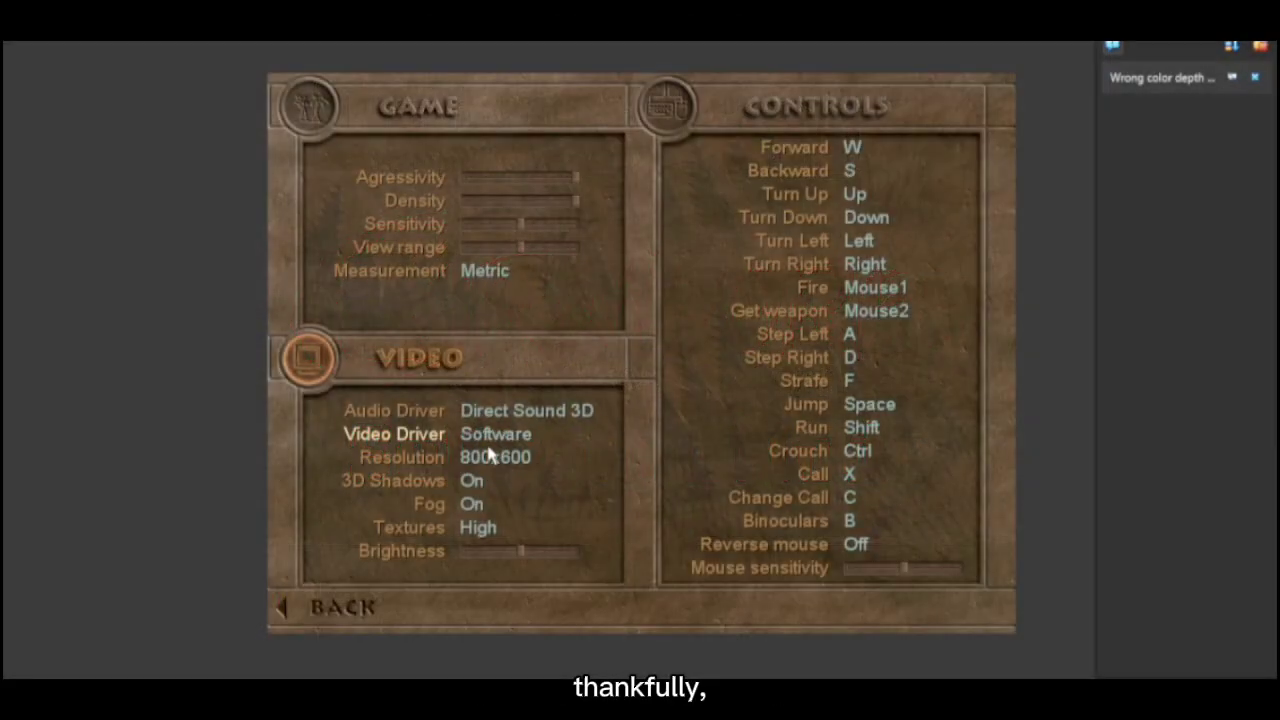
Keep the video driver on Software, leave the options and open the trophy room.
click(335, 612)
click(440, 455)
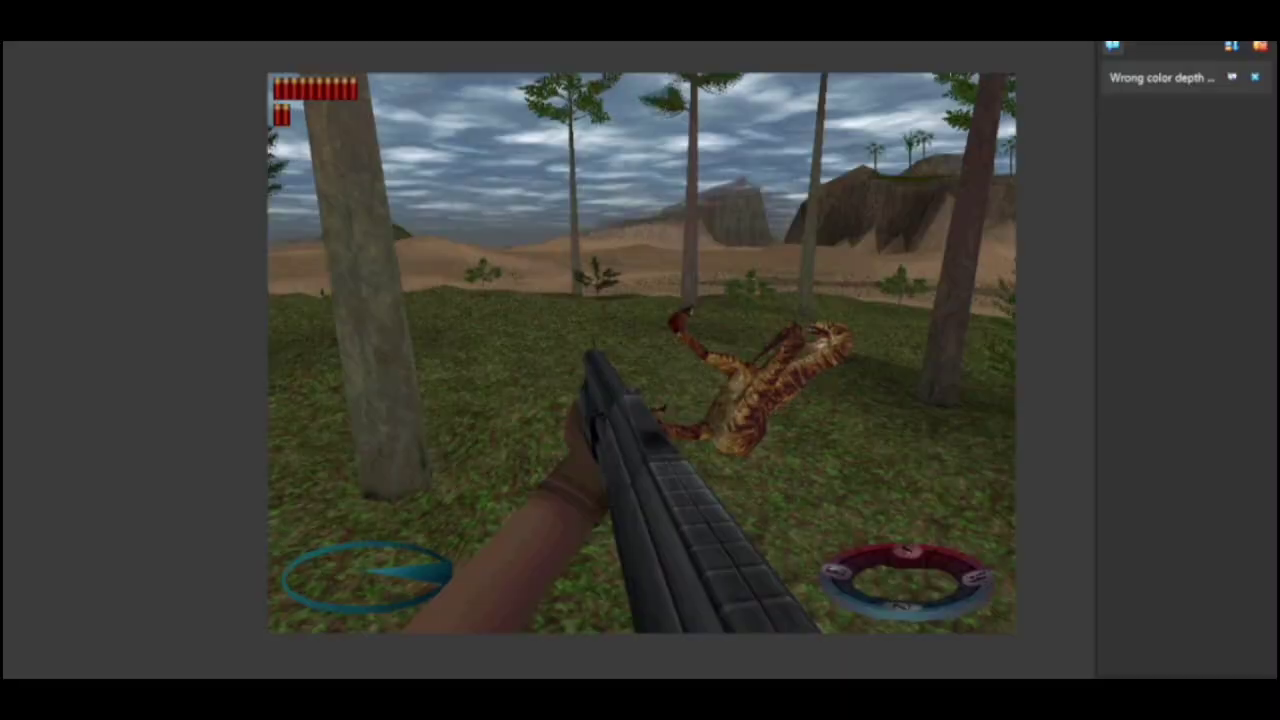
Put the shotgun away during the hunt and toggle the map on and off.
key(1)
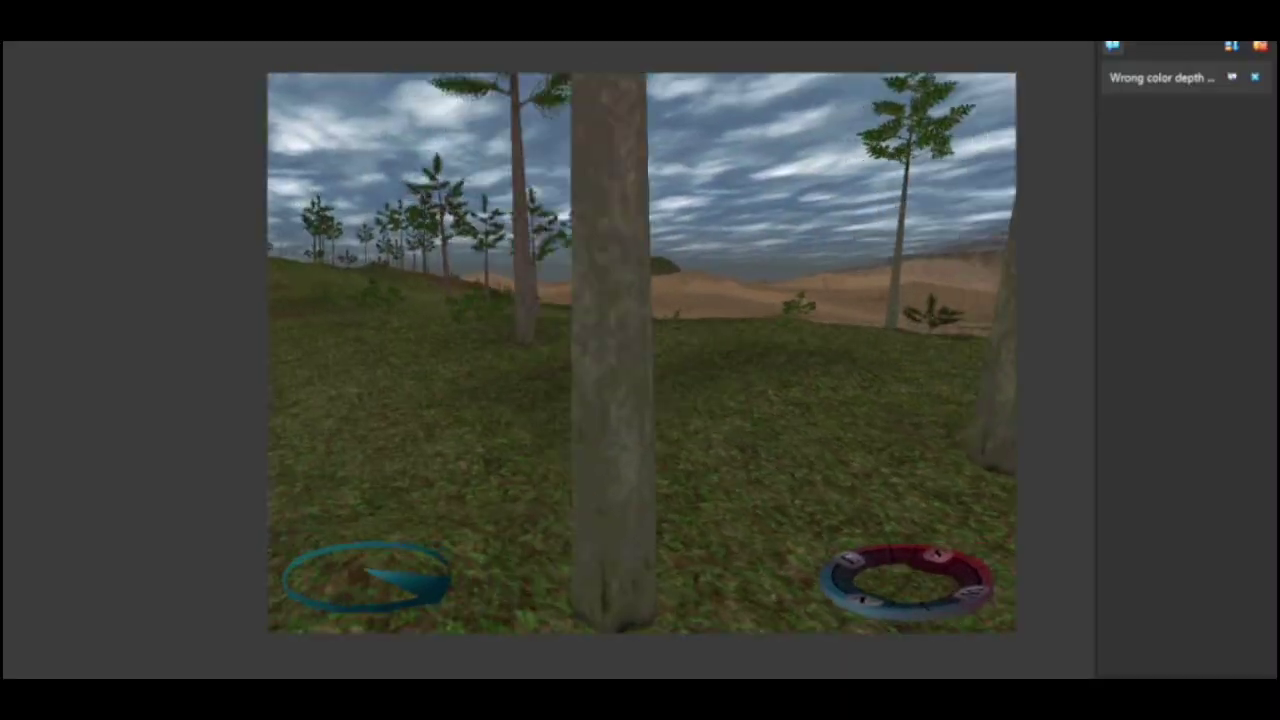
key(Tab)
key(Tab)
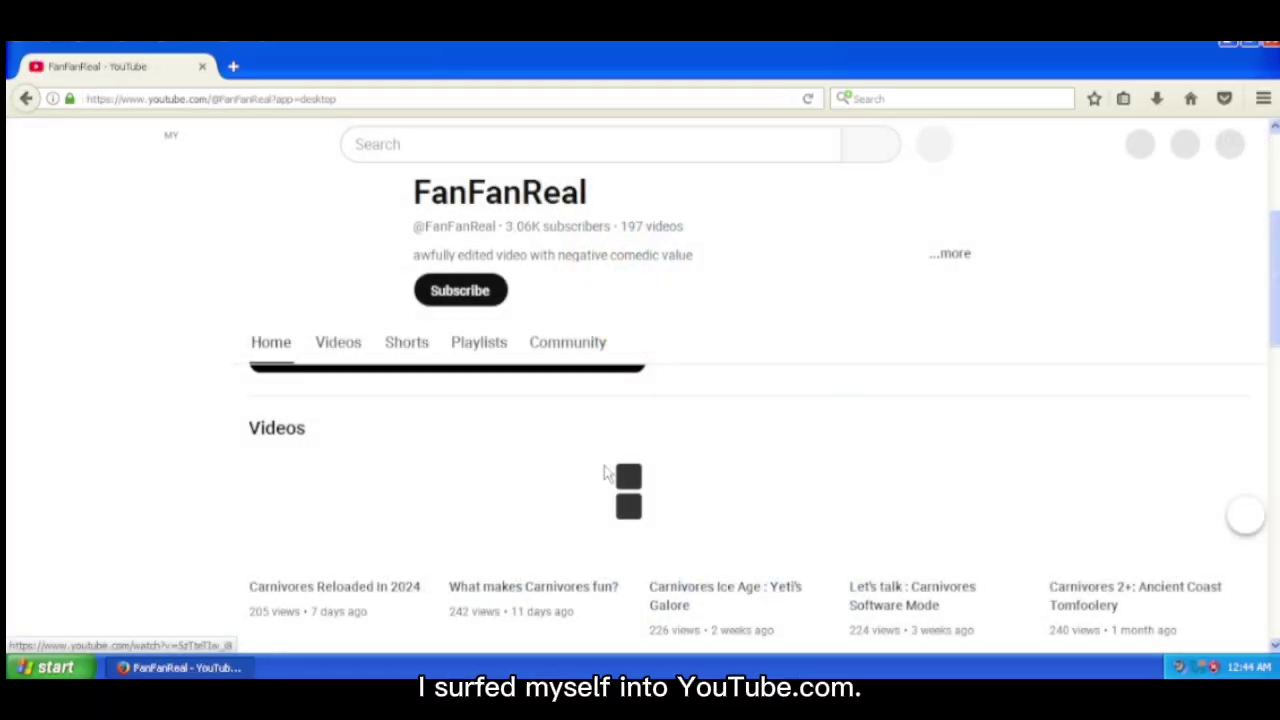
Open the YouTube video "Carnivores Reloaded In 2024" in Firefox and look over its page.
click(259, 533)
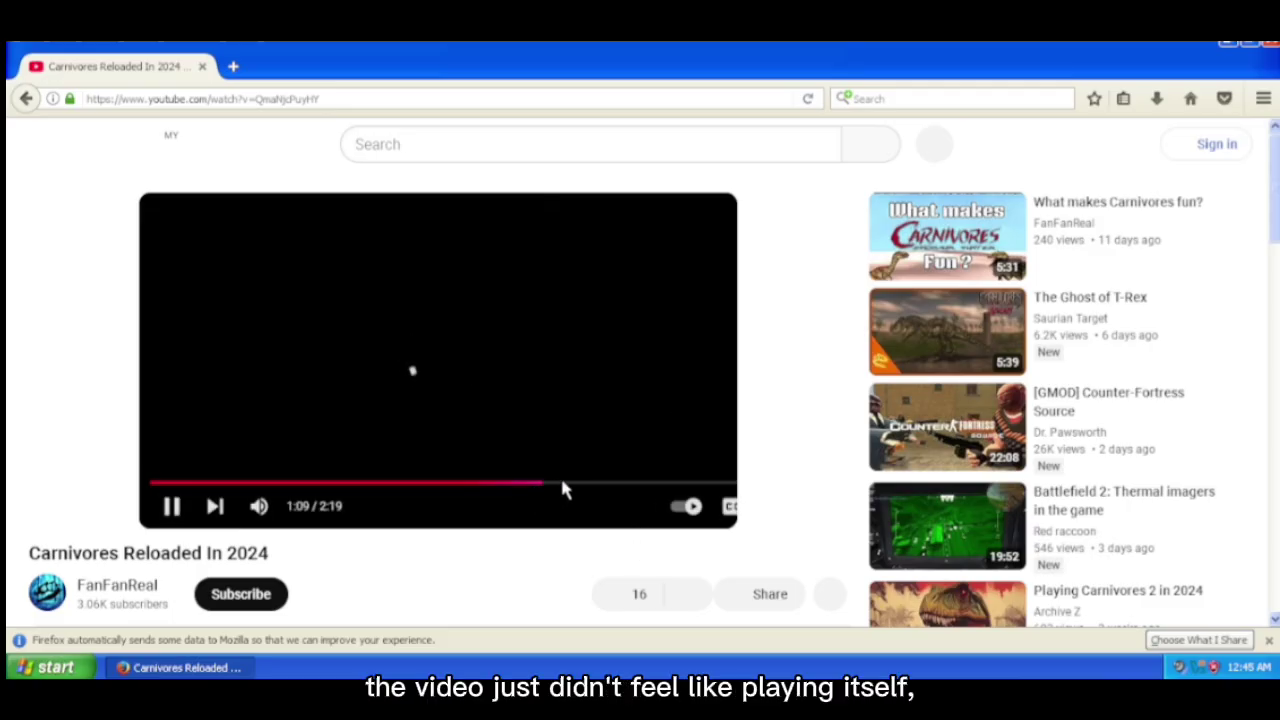
scroll(470, 510, down, 3)
scroll(530, 465, up, 3)
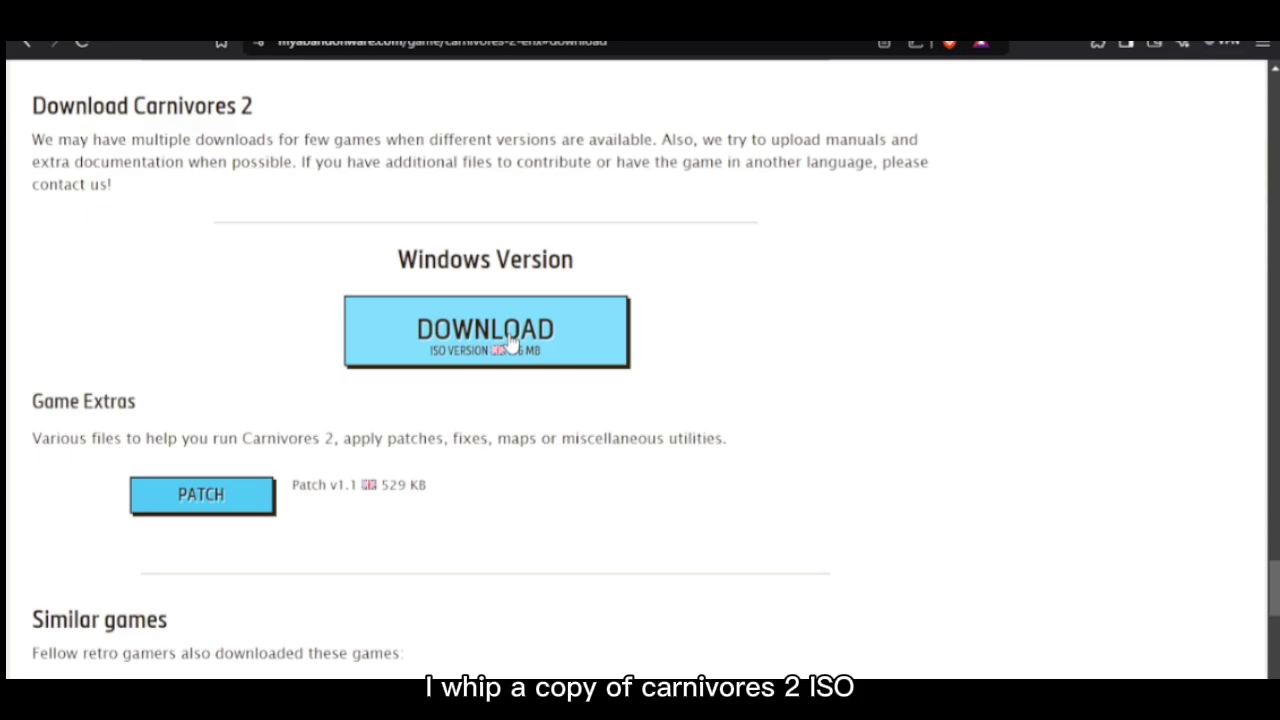
Download the Carnivores 2 ISO version and copy the Carnivores-2_Win_EN_ISO-Version archive from the host's Downloads folder to the virtual machine's desktop.
click(510, 340)
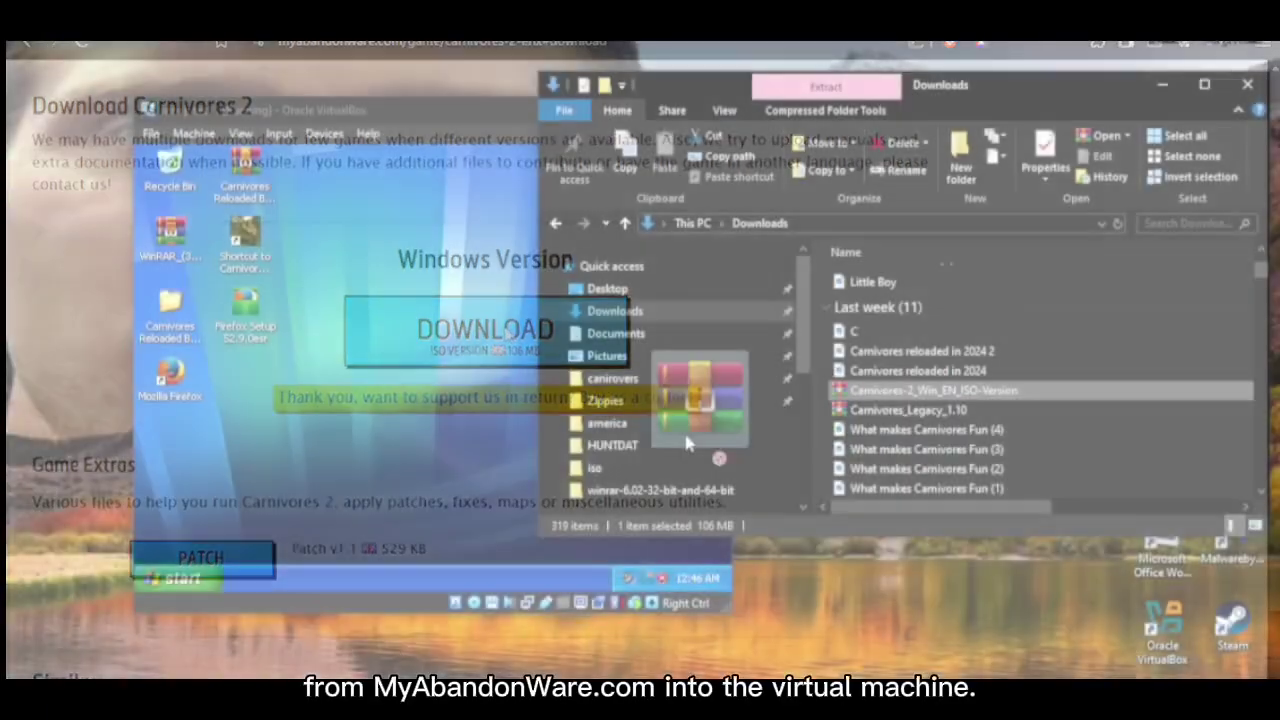
drag(686, 371, 433, 351)
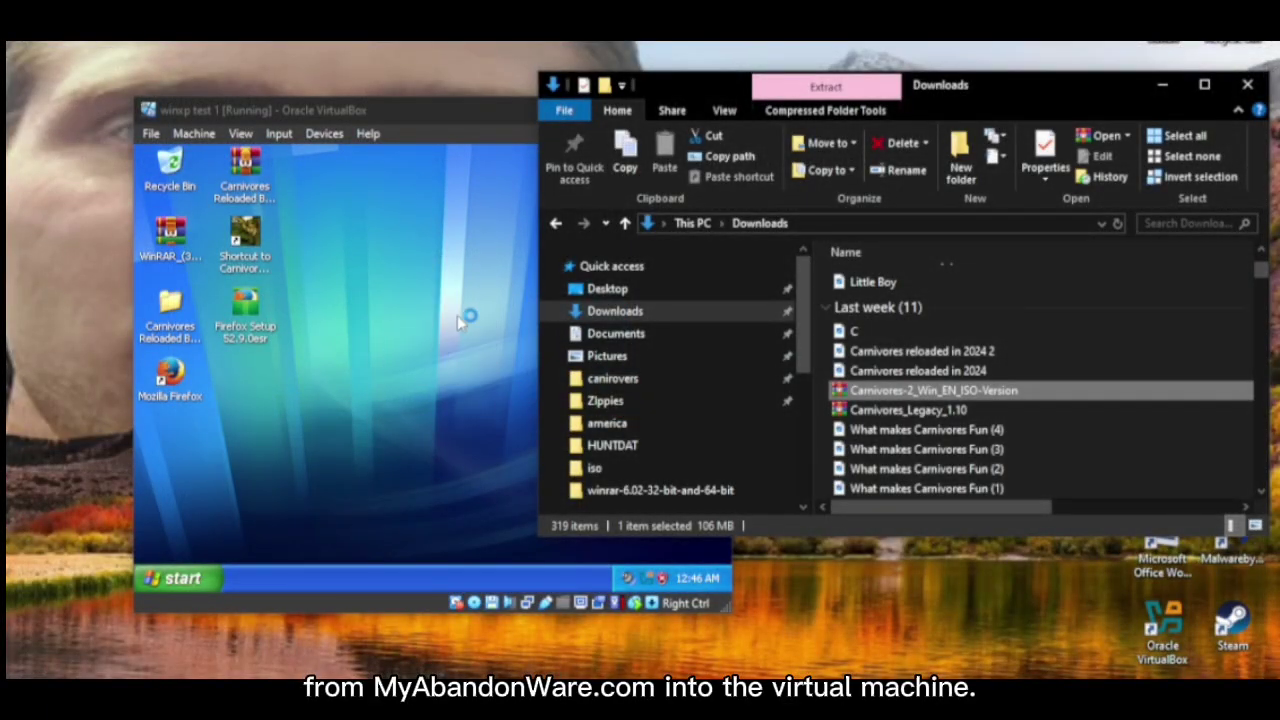
click(1247, 84)
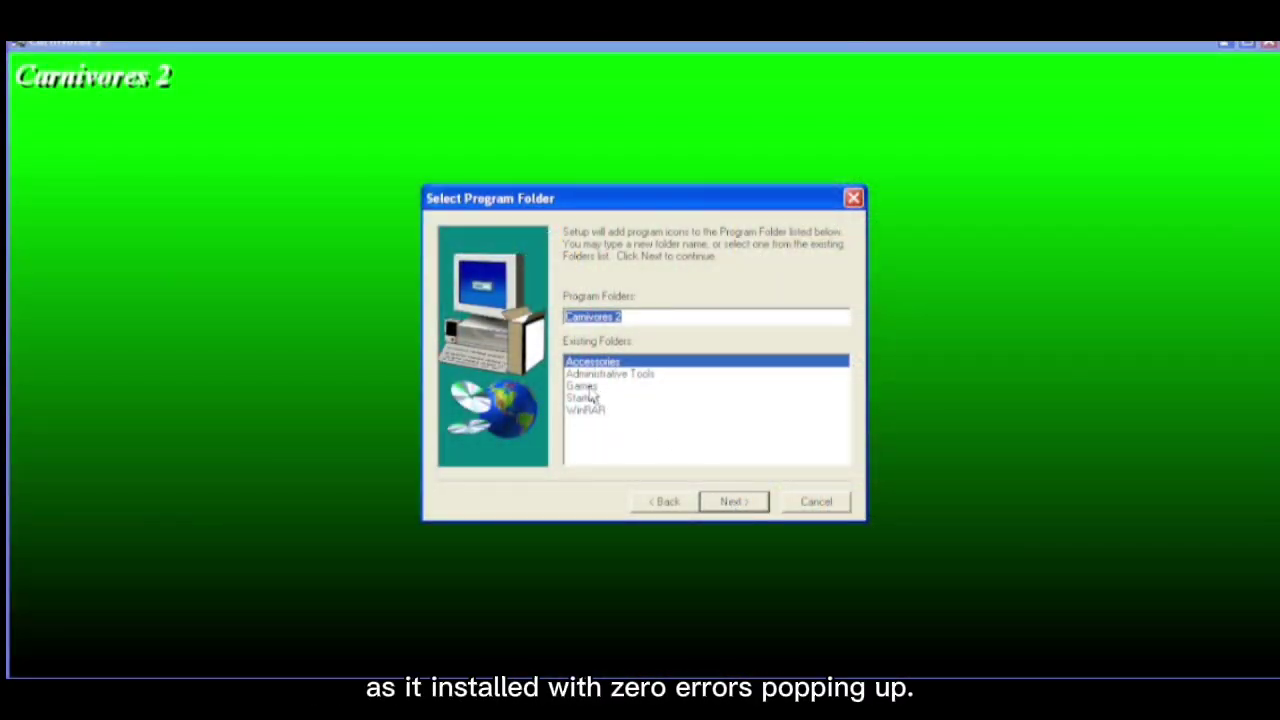
Complete the Carnivores 2 setup with the Games program folder, a desktop icon and DirectX 6.1 installation.
click(586, 386)
click(734, 503)
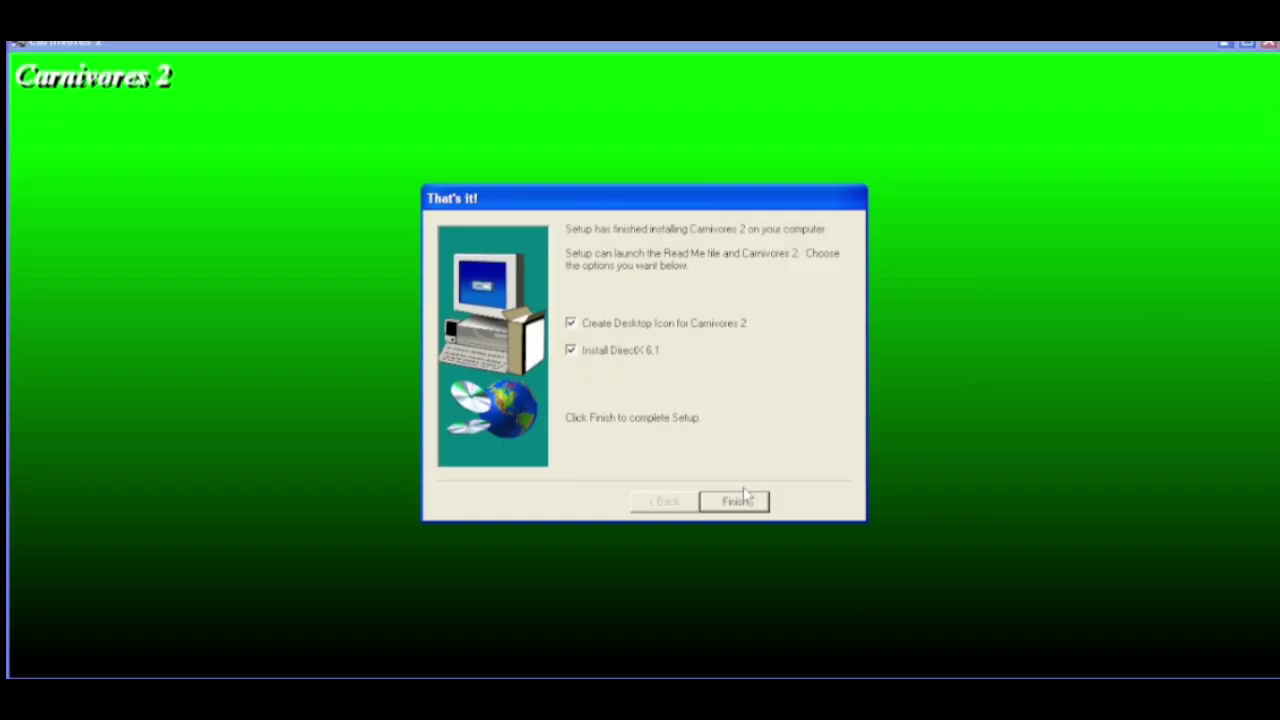
click(741, 509)
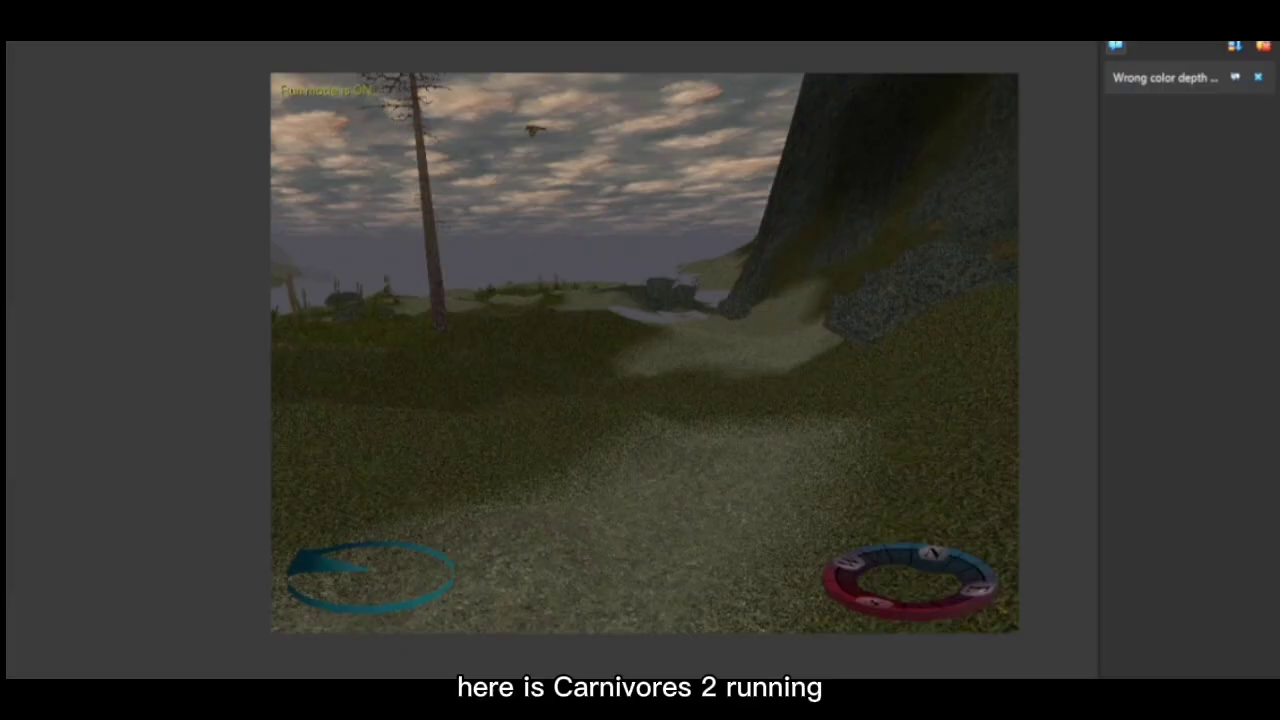
Move forward in the Carnivores 2 hunt and holster the pistol.
key(Up)
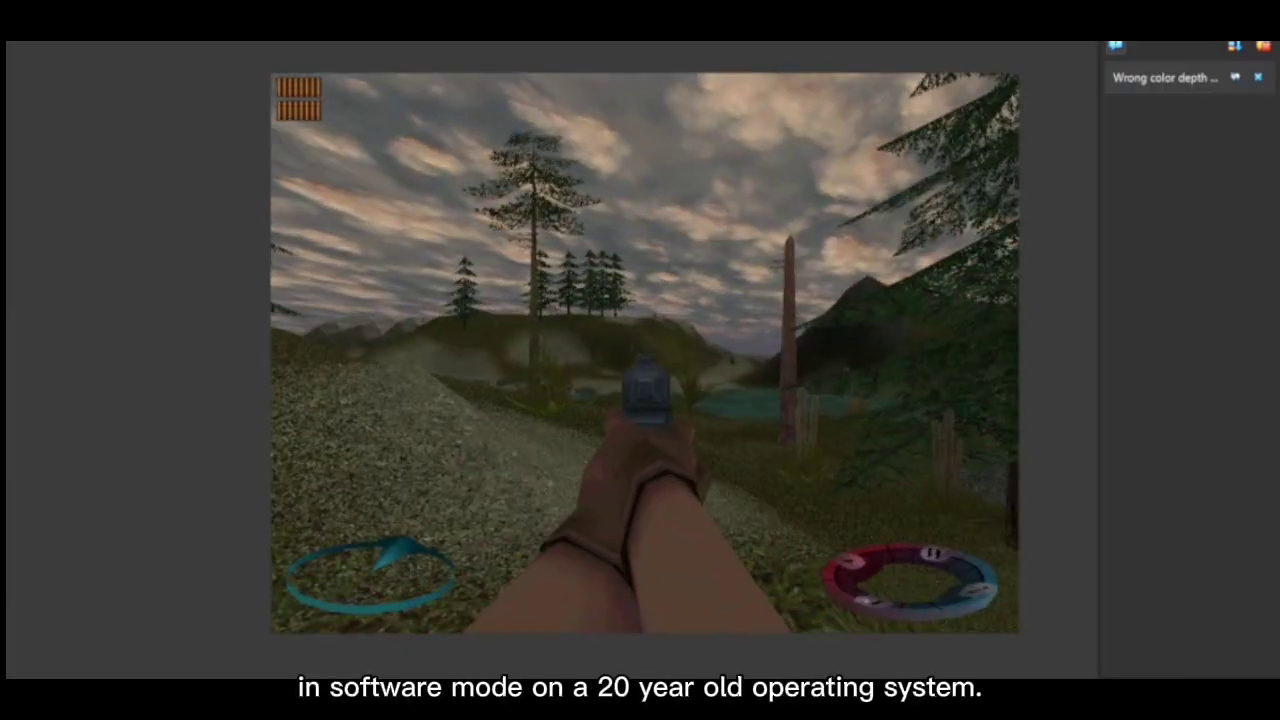
key(1)
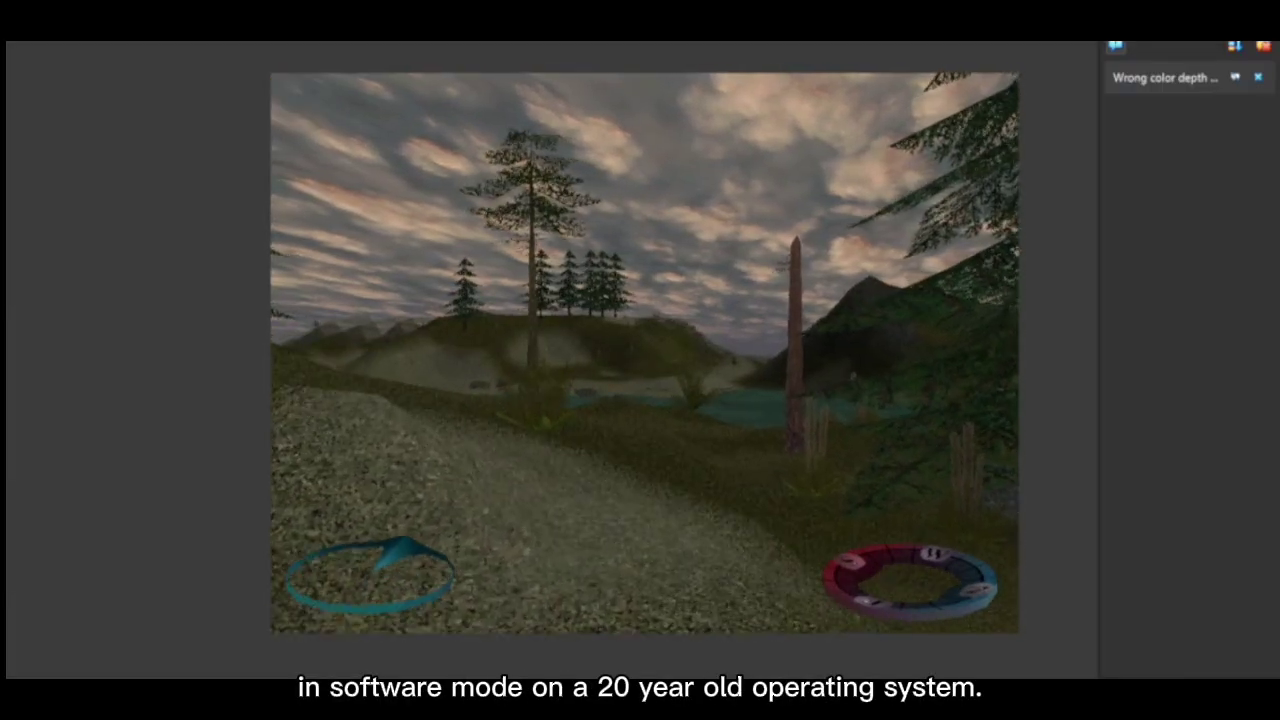